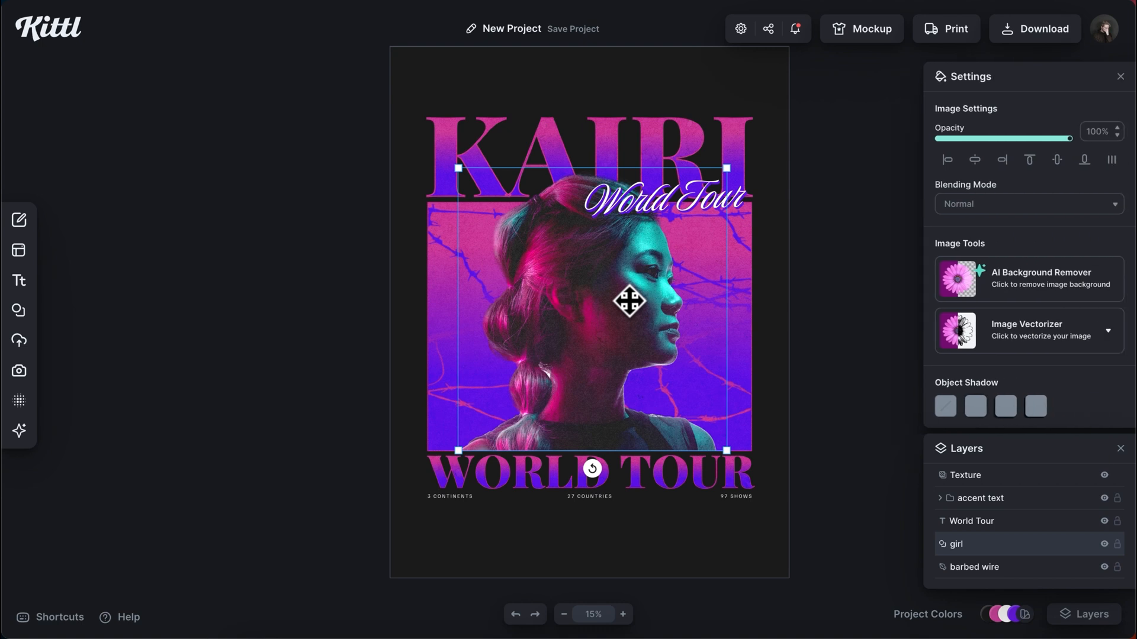
- Paste the cat photo, enlarge it to nearly fill the artboard, and remove its background
key(ctrl+v)
drag(668, 414, 817, 533)
click(1033, 297)
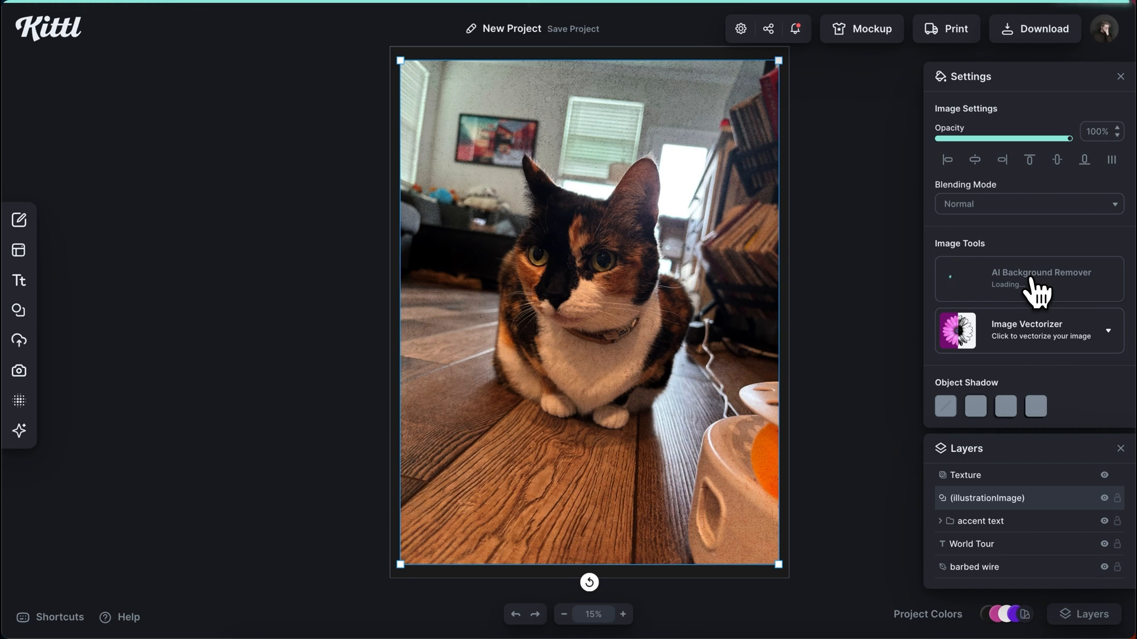
- Crop off the lower part of the cat cutout, then scale and place it so its base meets the gradient rectangle's lower edge
double_click(593, 442)
drag(590, 565, 591, 381)
click(1029, 160)
drag(617, 269, 617, 344)
drag(779, 135, 804, 88)
drag(574, 359, 574, 325)
drag(810, 74, 825, 63)
drag(592, 356, 592, 343)
scroll(593, 471, up, 10)
drag(650, 199, 649, 243)
- Move the World Tour script text layer above the cat image
scroll(649, 242, down, 12)
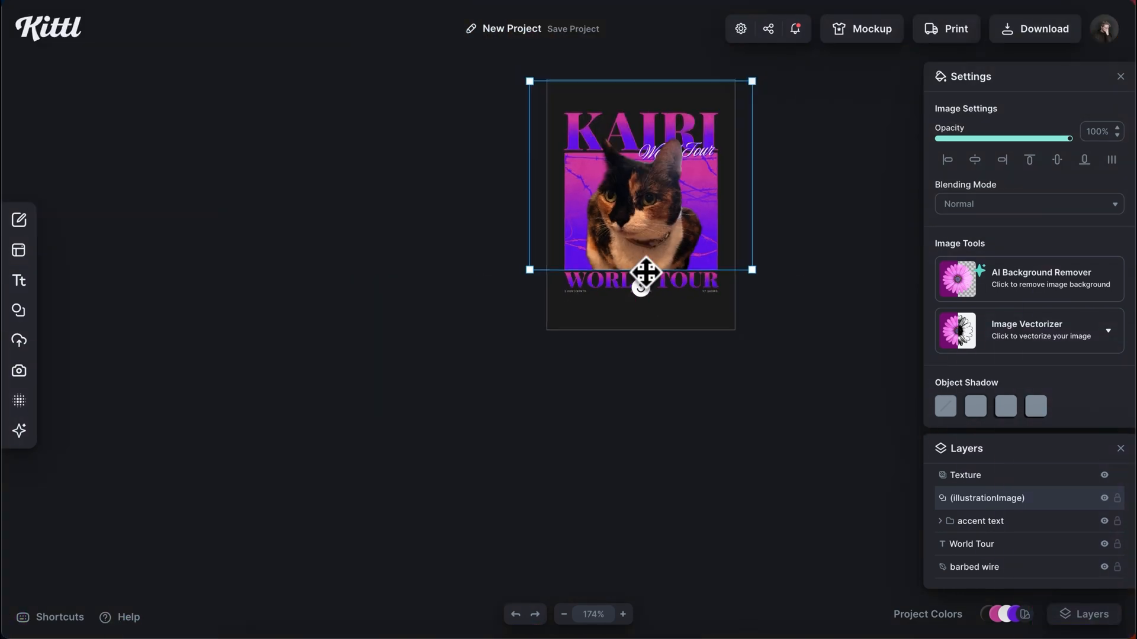
drag(983, 546, 983, 489)
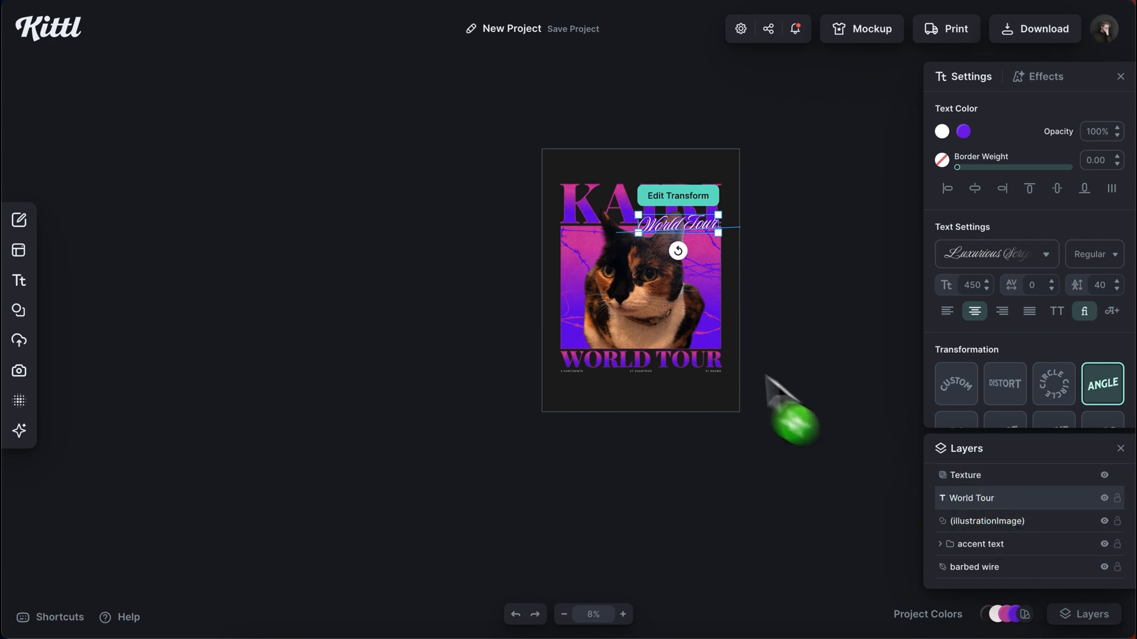
- Replace the first two small captions under the WORLD TOUR title with QUEEN BEE and GOLDEN CHILD
scroll(681, 319, up, 3)
double_click(419, 442)
text(QUEEN BEE)
double_click(586, 439)
key(BackSpace)
click(755, 441)
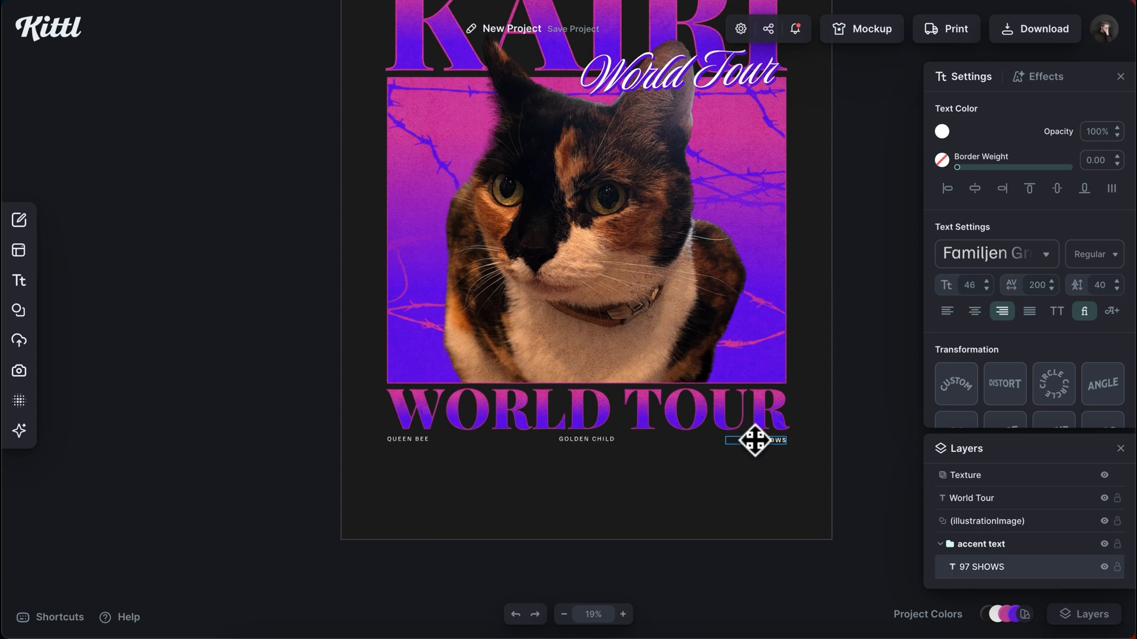
click(613, 314)
scroll(1046, 374, down, 6)
drag(1004, 320, 784, 324)
drag(1004, 257, 1014, 288)
click(893, 241)
scroll(739, 301, down, 3)
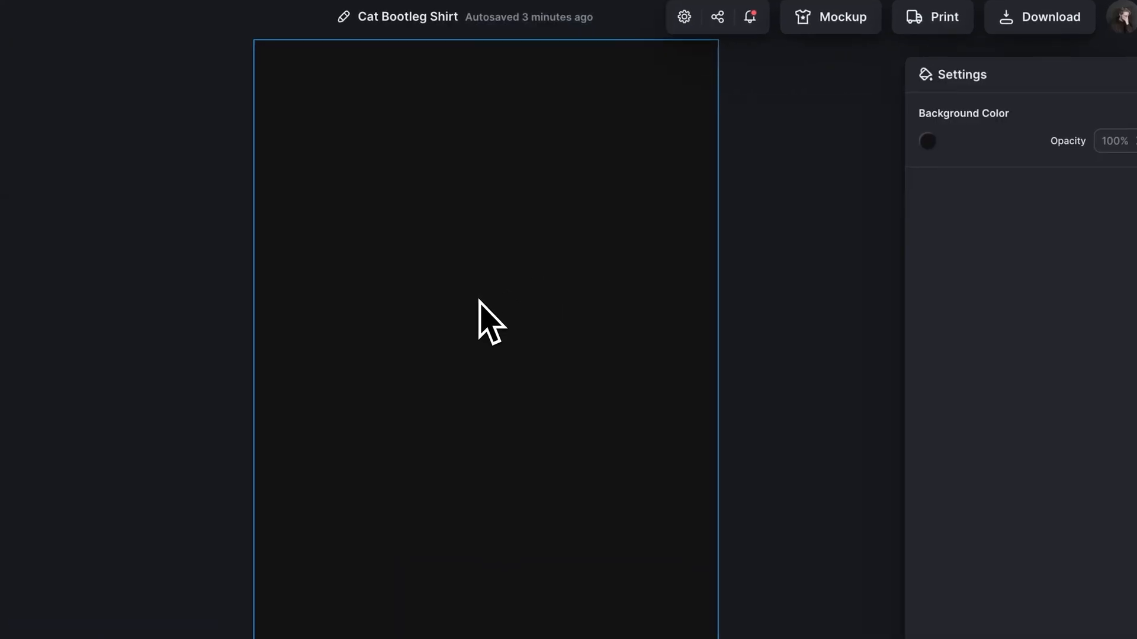
- Add a Playfair Display headline reading KAIRI, enlarge it to size 918, and place it in the upper part of the artboard
click(784, 195)
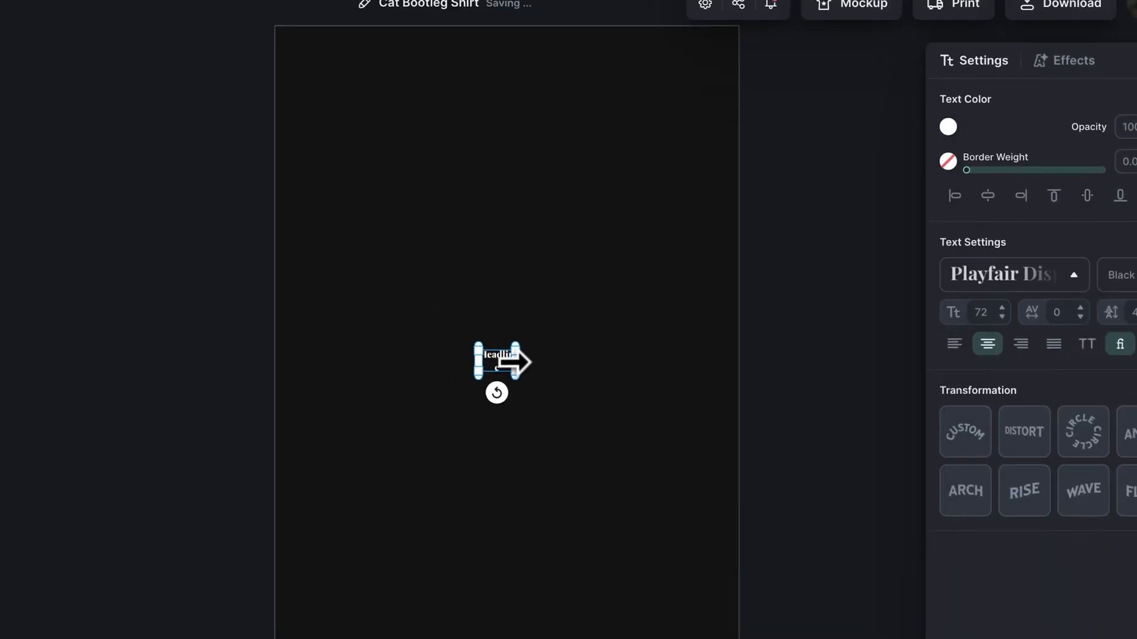
drag(477, 326, 571, 395)
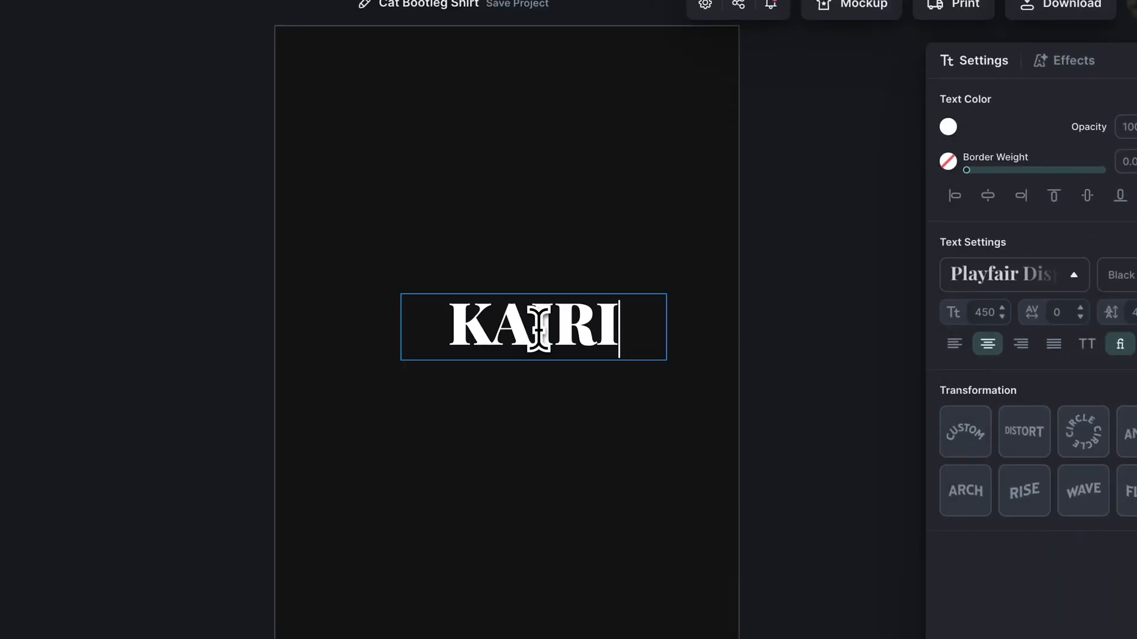
click(582, 436)
drag(562, 319, 525, 251)
drag(628, 249, 550, 251)
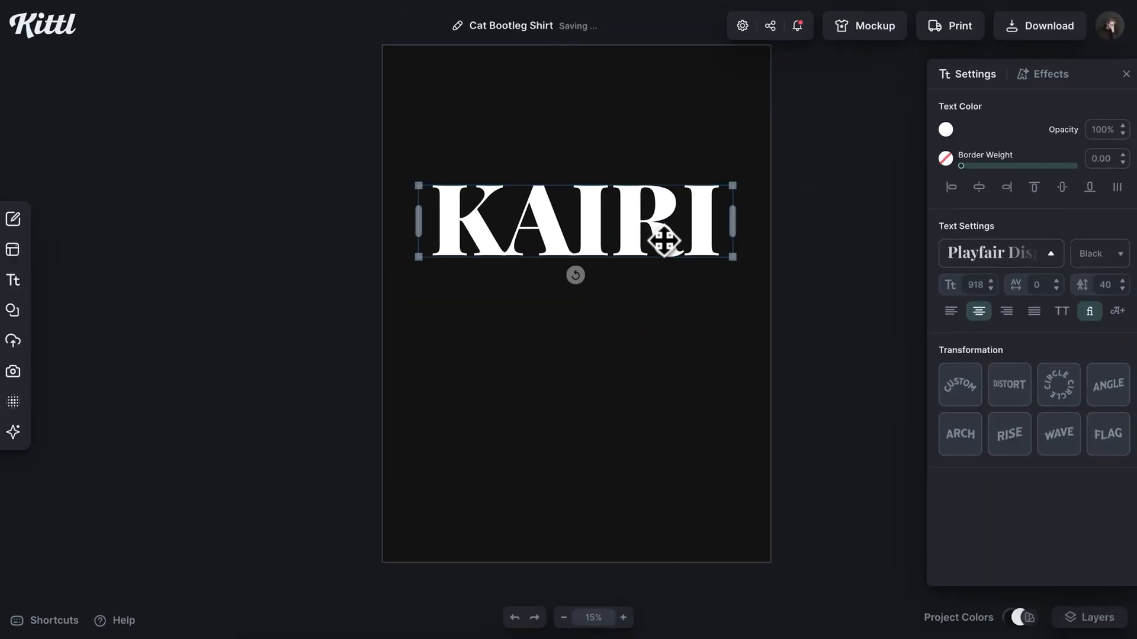
drag(662, 241, 662, 267)
- Fill the KAIRI headline with a gradient, setting the black stop to cf449e and the white stop to 6a1de7
click(947, 128)
click(770, 125)
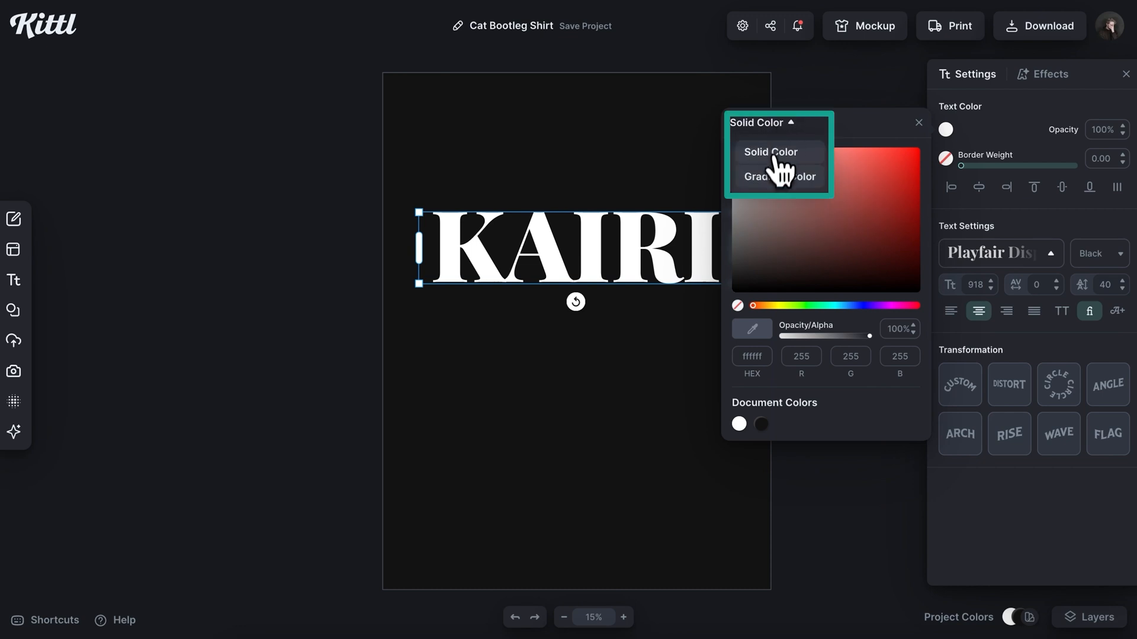
click(773, 172)
click(857, 153)
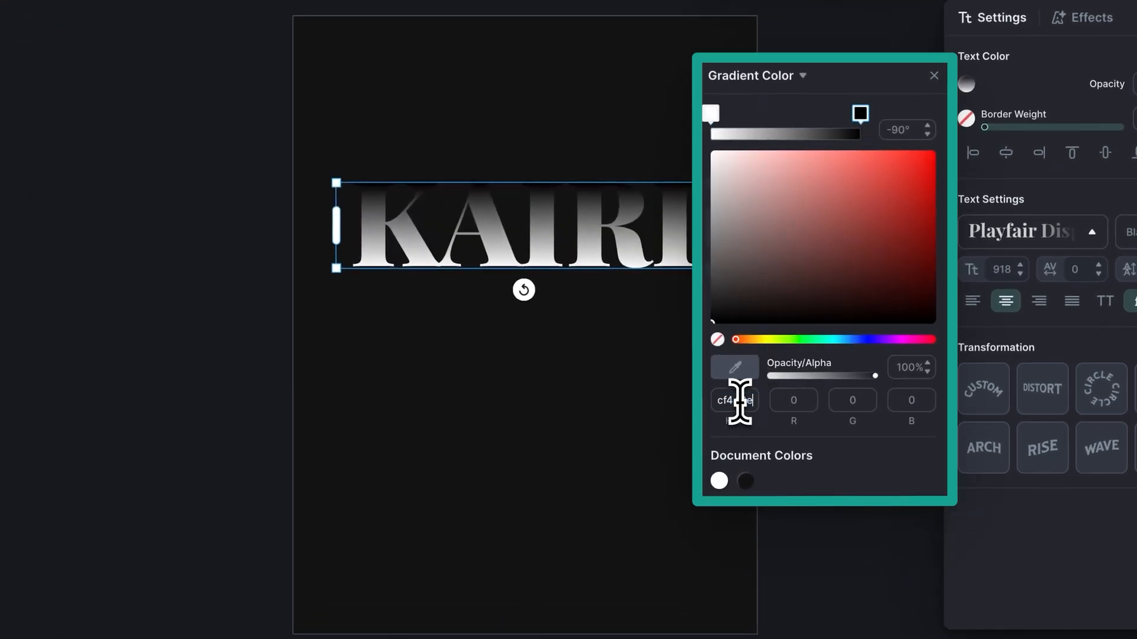
key(Return)
click(711, 114)
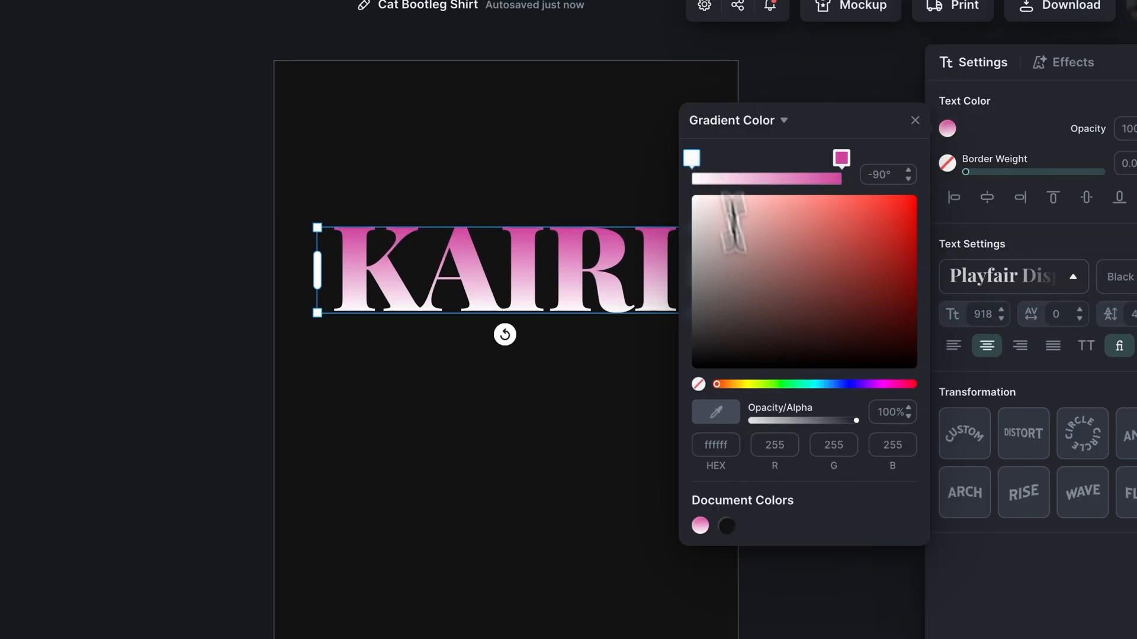
click(722, 445)
text(6a1de7)
key(Return)
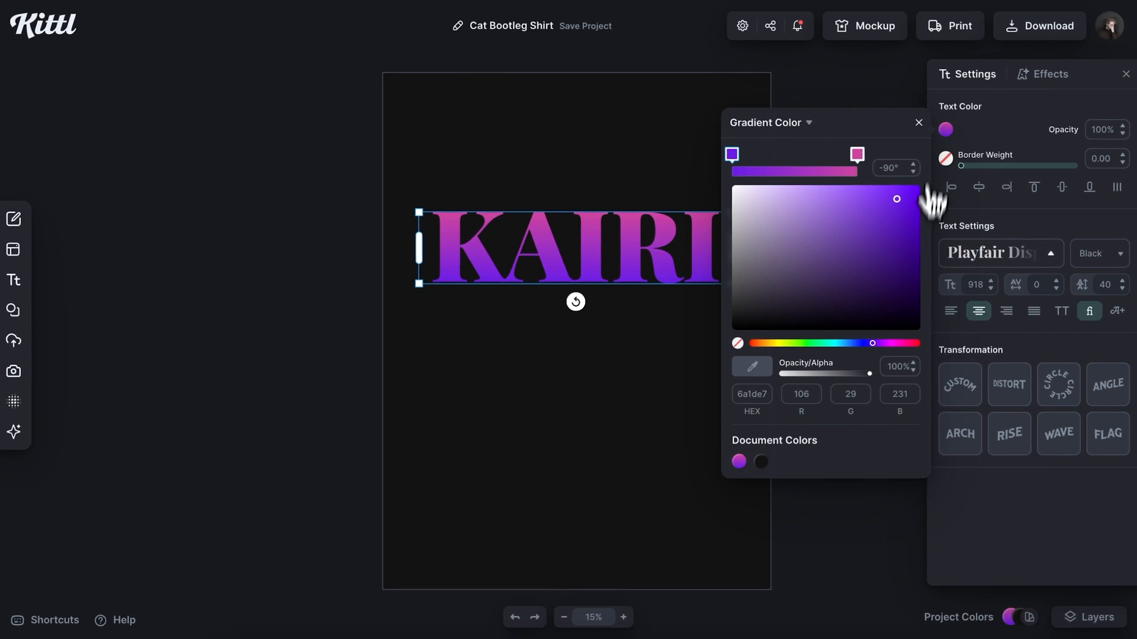
click(924, 123)
- Apply a block shadow to KAIRI with offset 0, color cf449e and outline width 24
click(1037, 83)
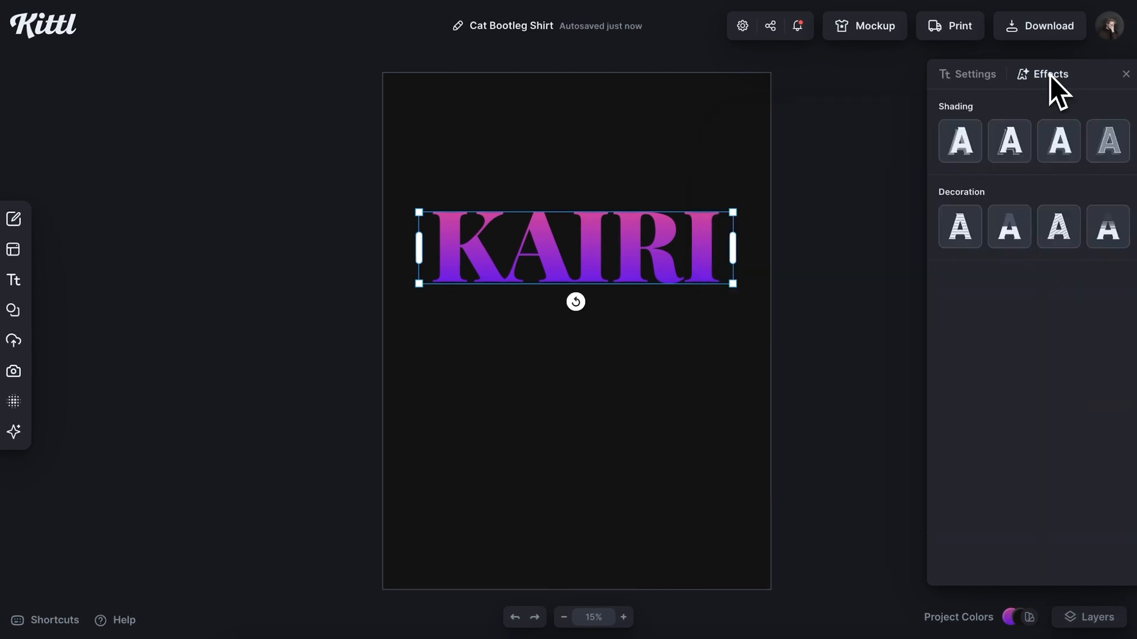
click(1061, 145)
drag(961, 214, 941, 213)
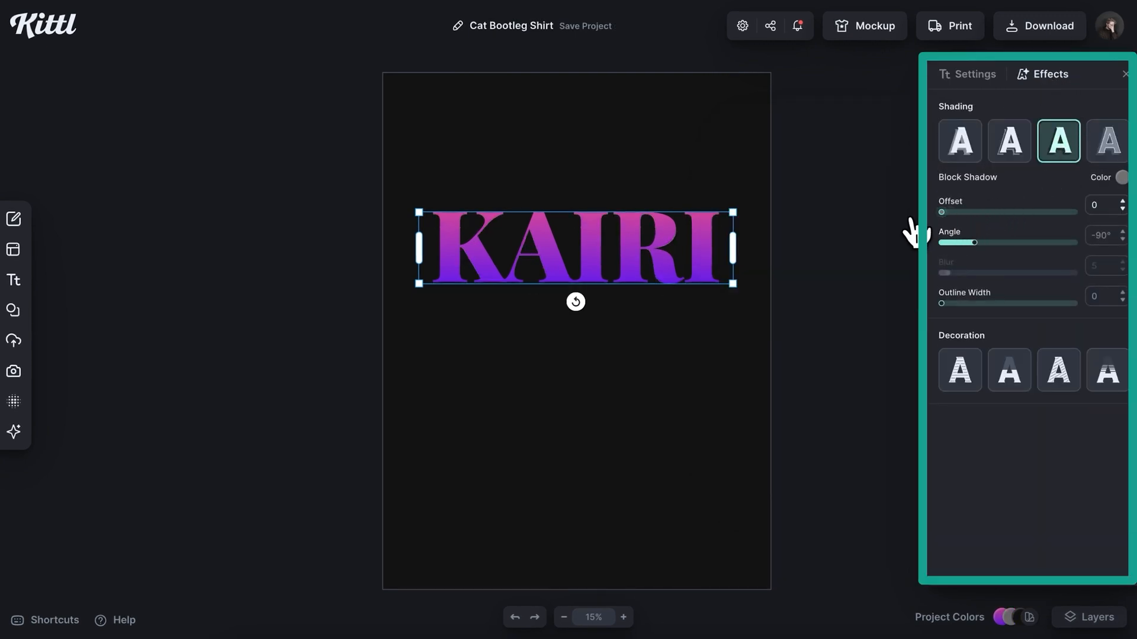
click(1122, 177)
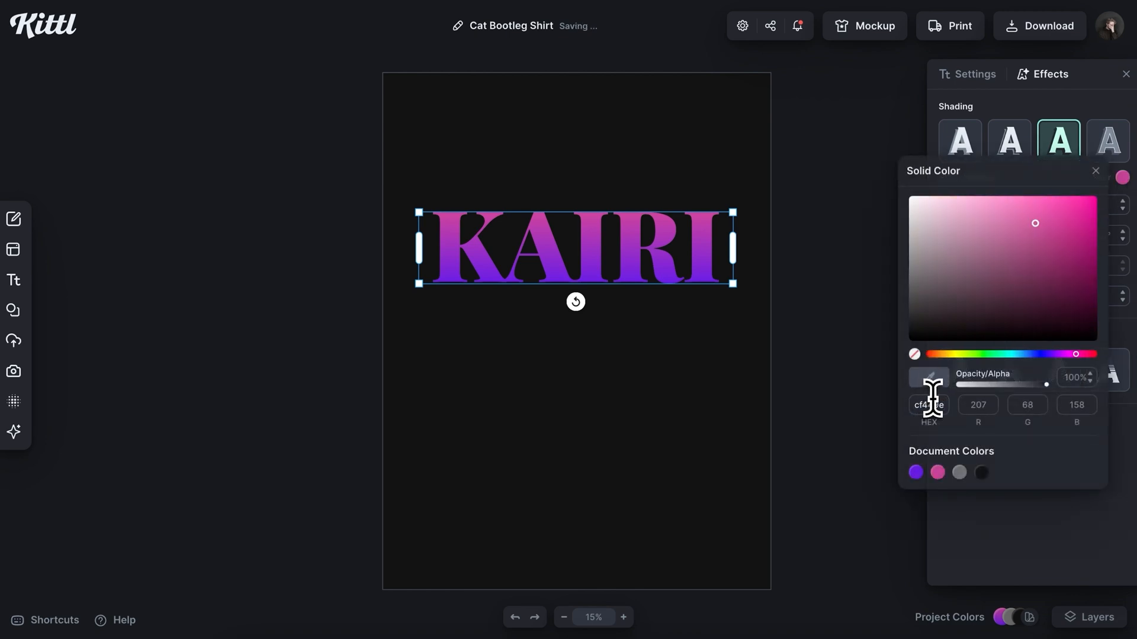
click(1119, 177)
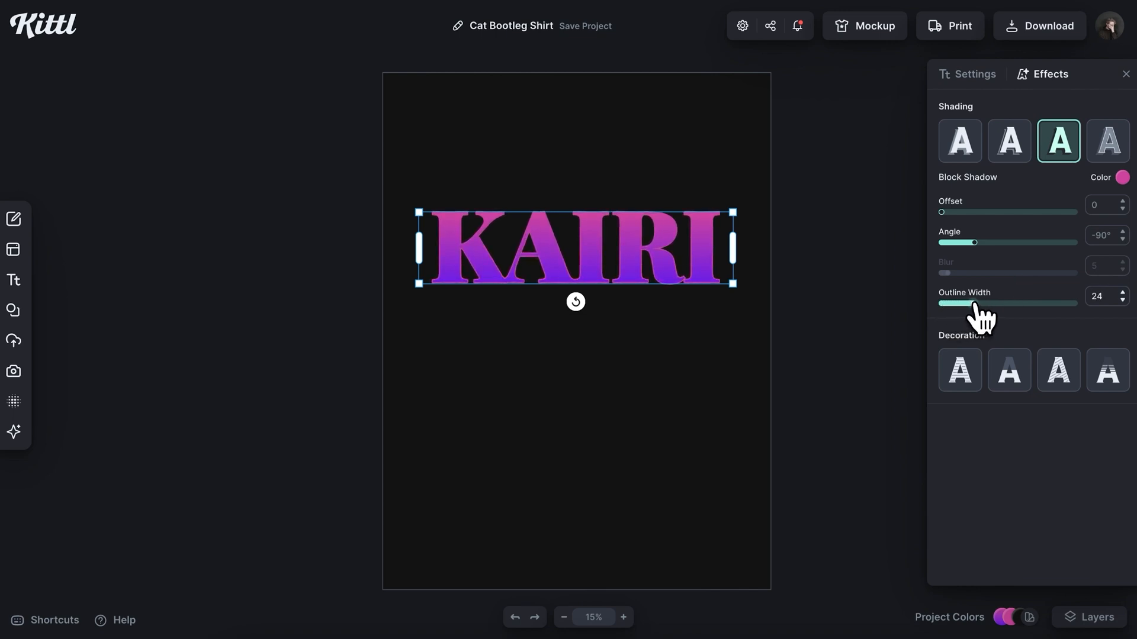
- Move the purple and pink stops of KAIRI's gradient inward for a tighter color transition
click(975, 75)
click(950, 131)
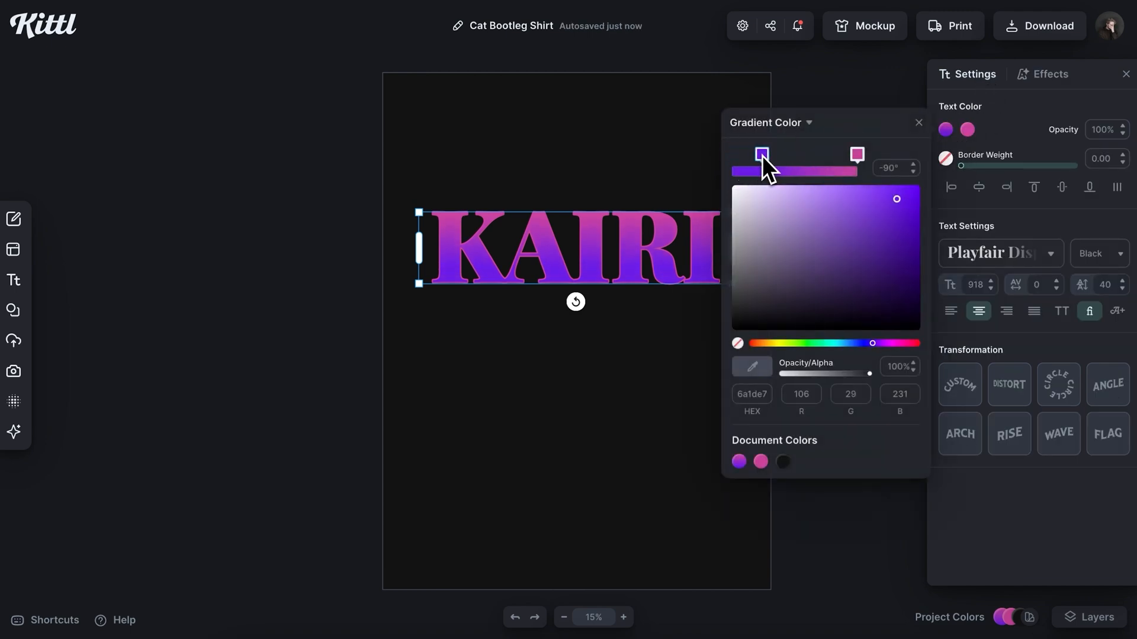
drag(857, 154, 763, 156)
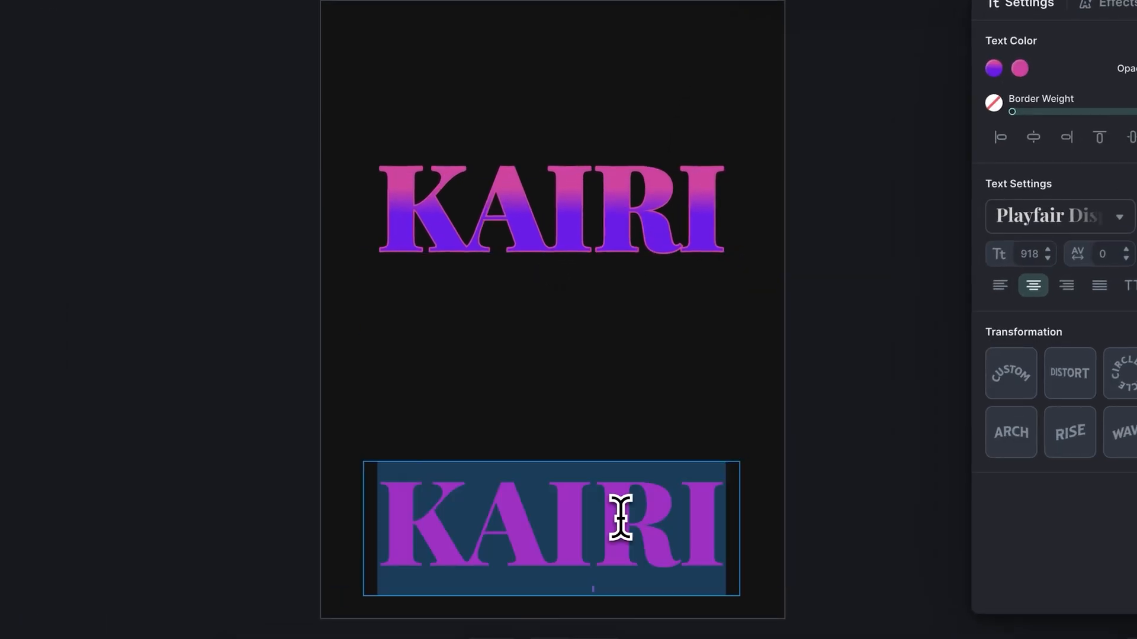
- Replace the text of the KAIRI copy below the headline with WORLD TOUR and reduce it to size 338
text(WORLD TOUR)
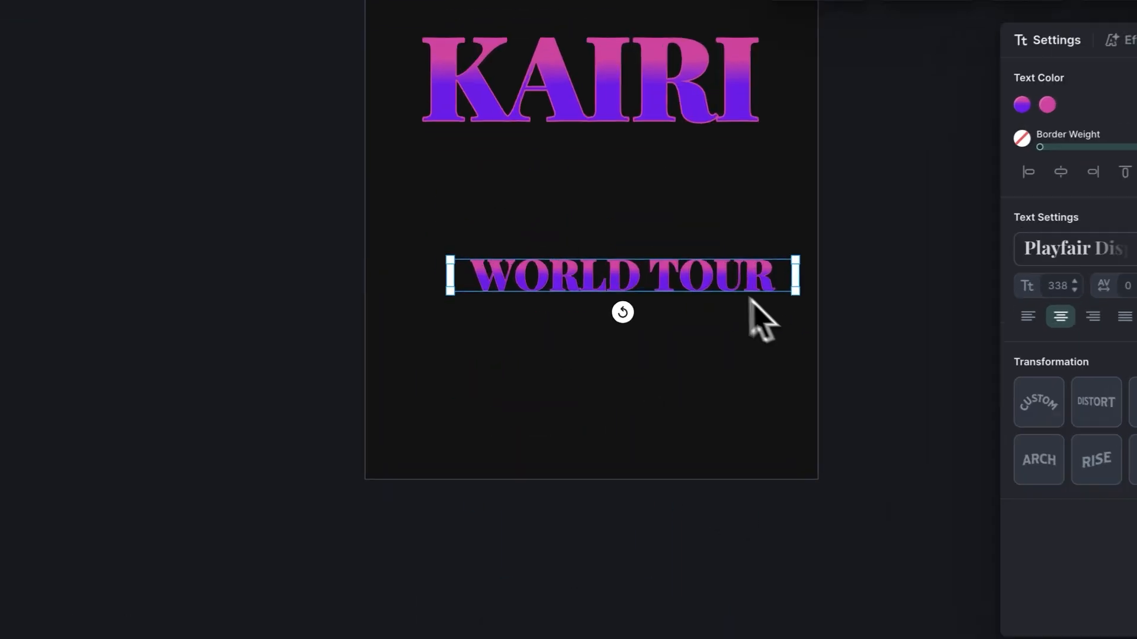
click(605, 190)
- Add a basic square below KAIRI and stretch it into a rectangle as wide as the headline, above WORLD TOUR
click(15, 304)
click(99, 349)
drag(561, 321, 466, 259)
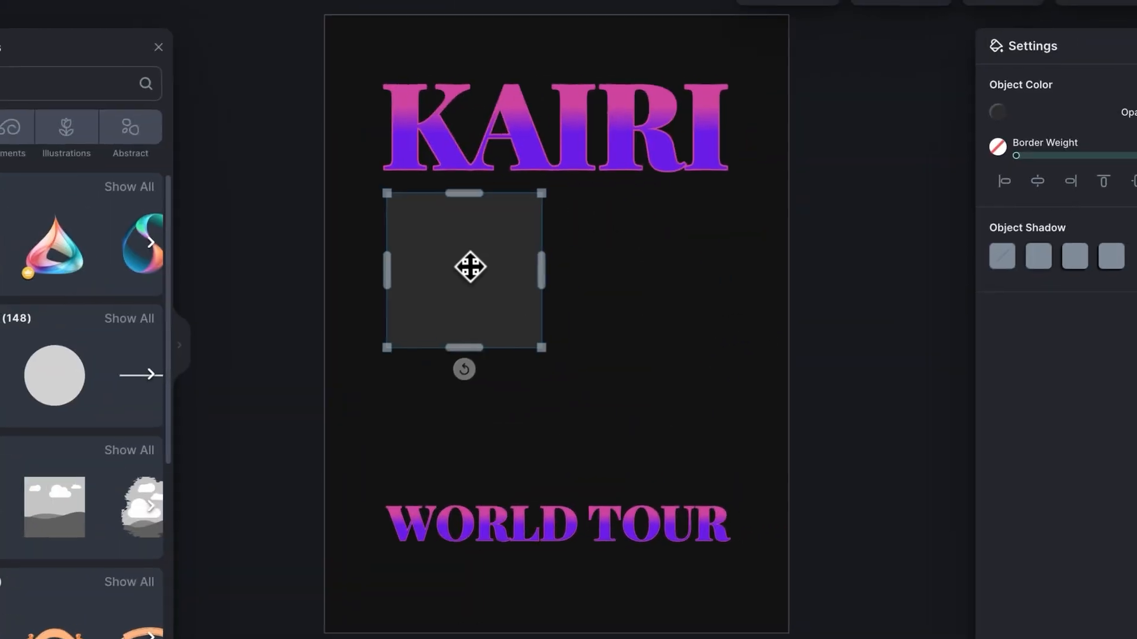
drag(540, 342, 696, 478)
drag(543, 474, 543, 434)
drag(686, 302, 723, 299)
- Fill the rectangle with the document's pink-to-purple gradient and give it a cf449e border of weight 7.60
click(989, 105)
click(690, 450)
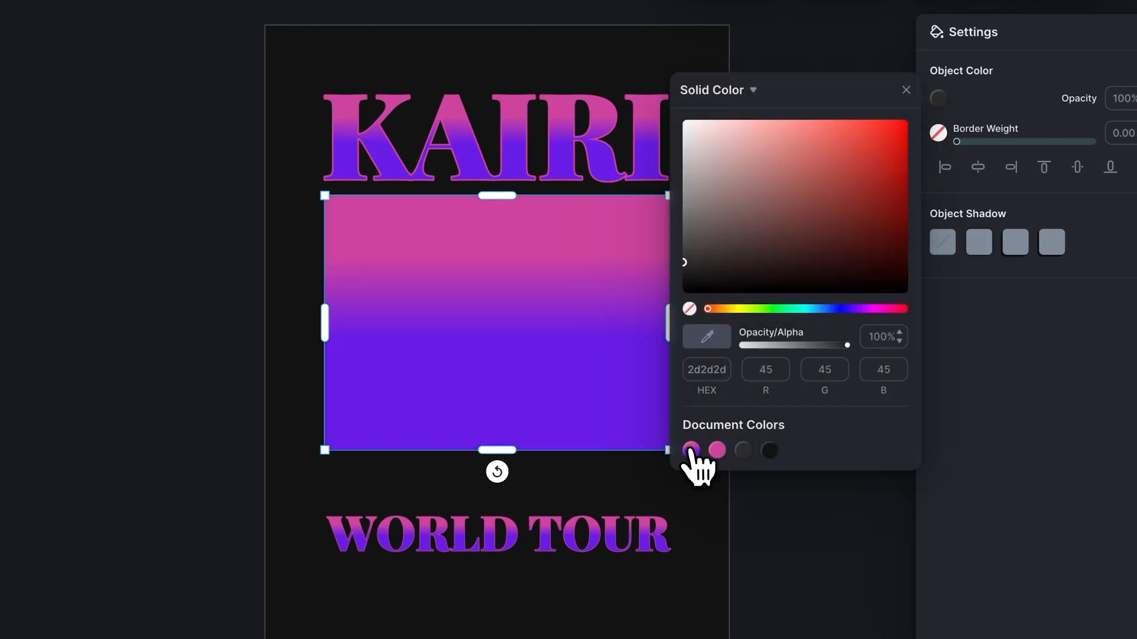
click(906, 90)
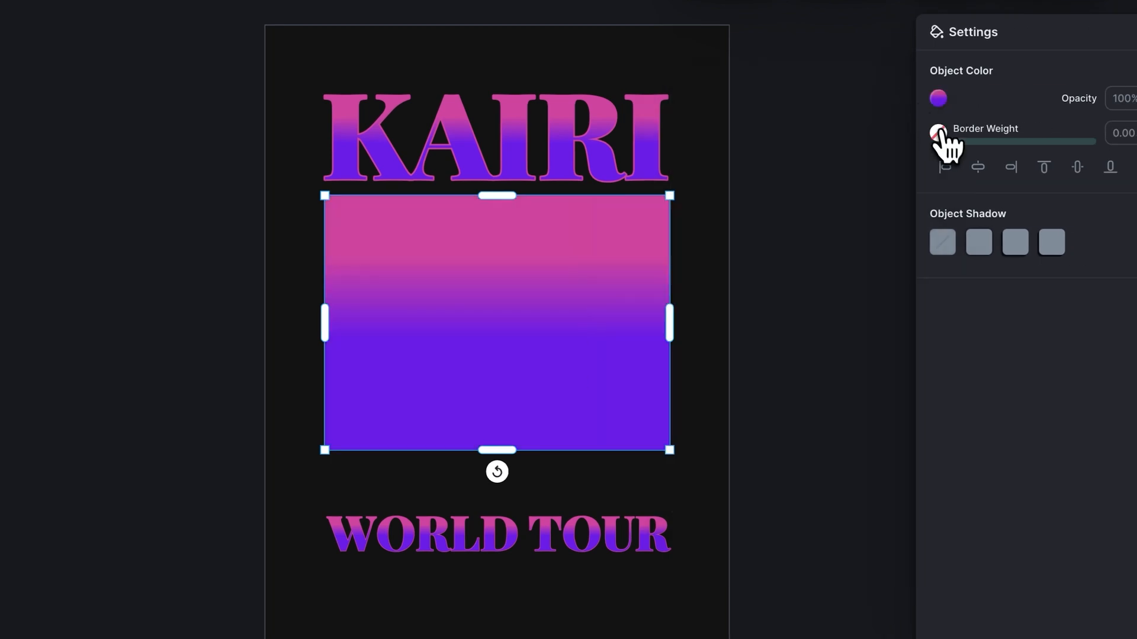
click(938, 134)
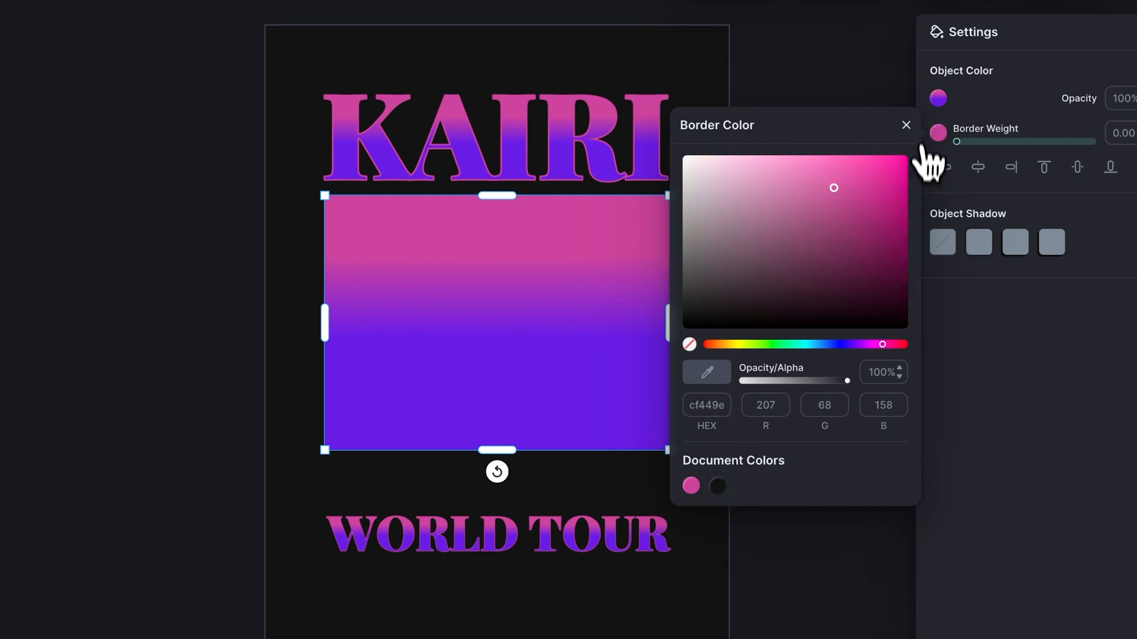
click(939, 136)
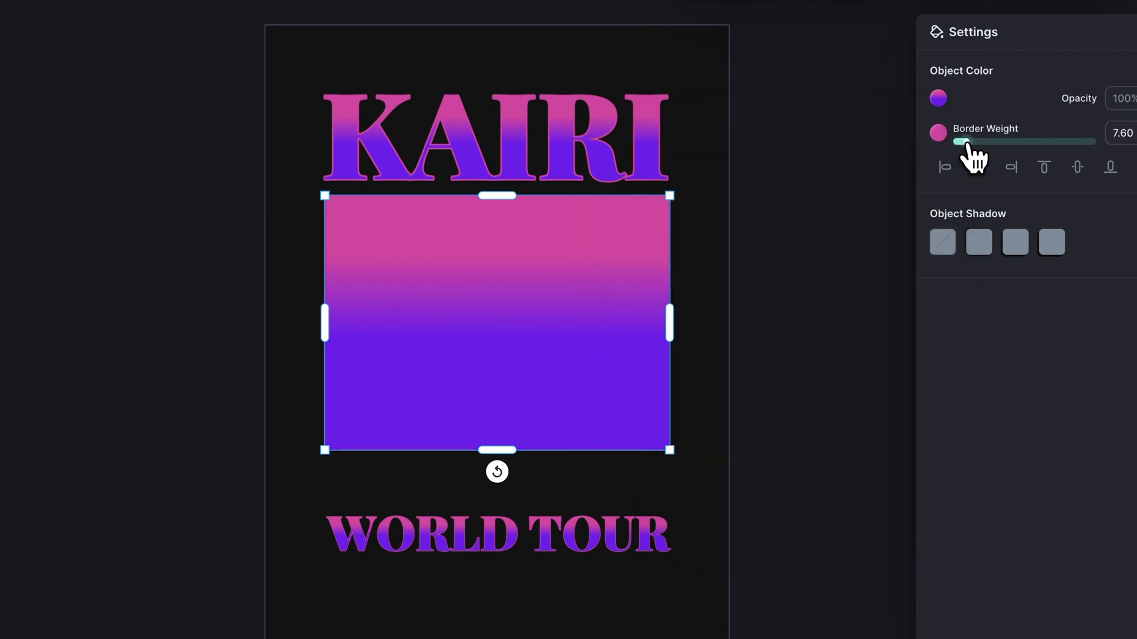
click(829, 201)
- Select KAIRI, the rectangle and WORLD TOUR together and center them vertically on the artboard
click(535, 337)
click(546, 529)
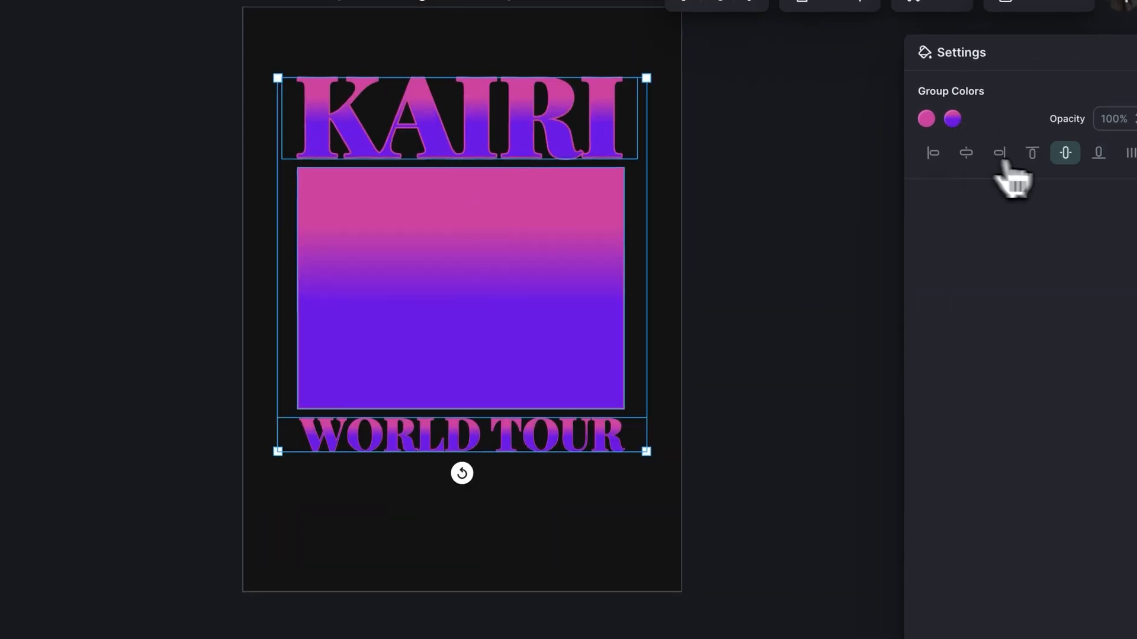
click(812, 236)
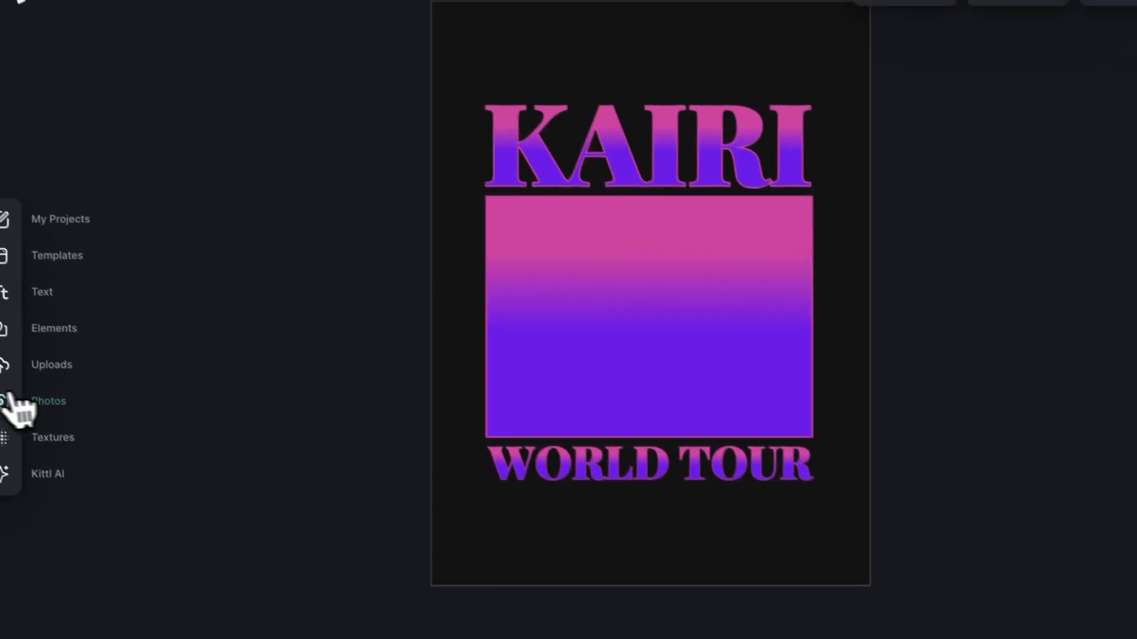
- Search the stock photos for BARBED WIRE and insert the one of black wire on a white background
click(15, 414)
text(BARBED WIRE)
key(Return)
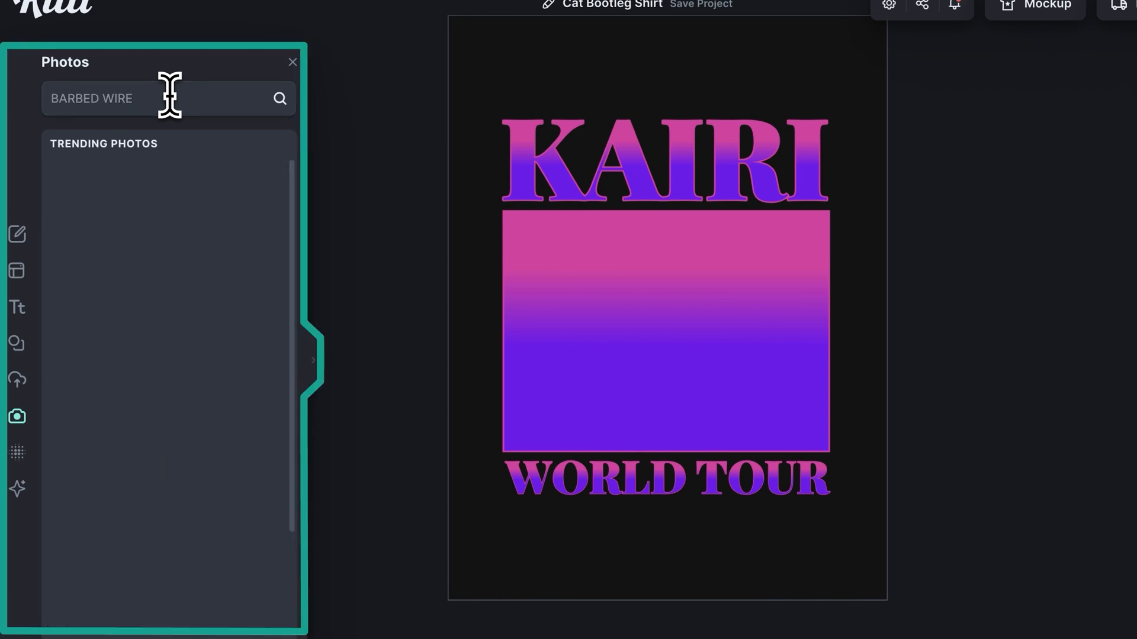
click(142, 219)
- Scale and crop the barbed wire photo so it covers the gradient rectangle right up to its border
drag(736, 406, 826, 458)
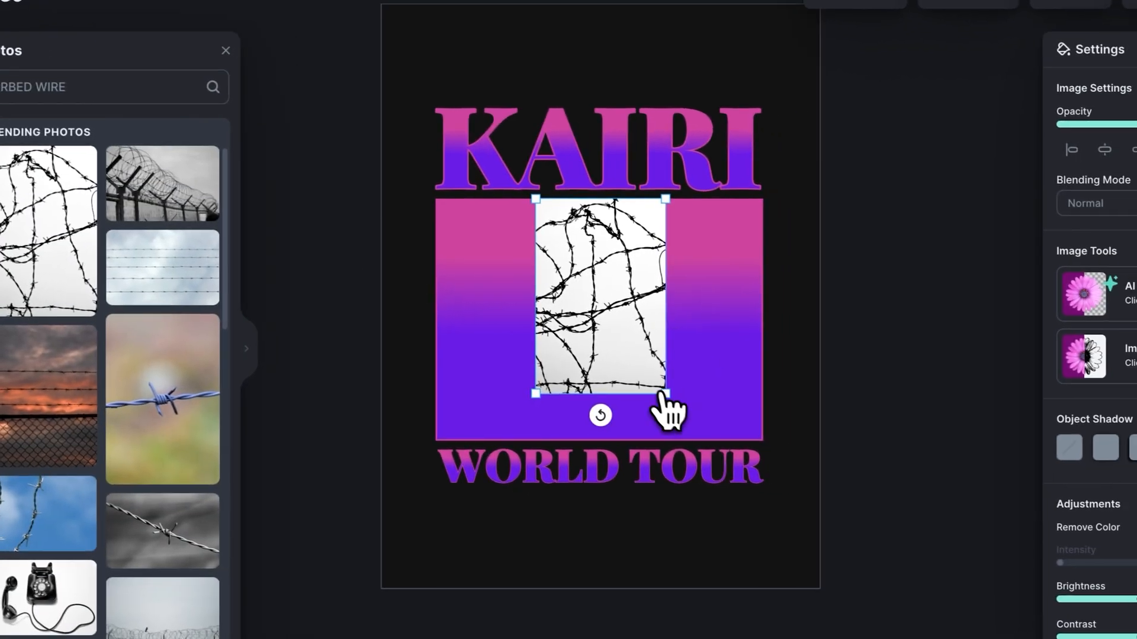
scroll(525, 394, up, 6)
drag(259, 571, 227, 575)
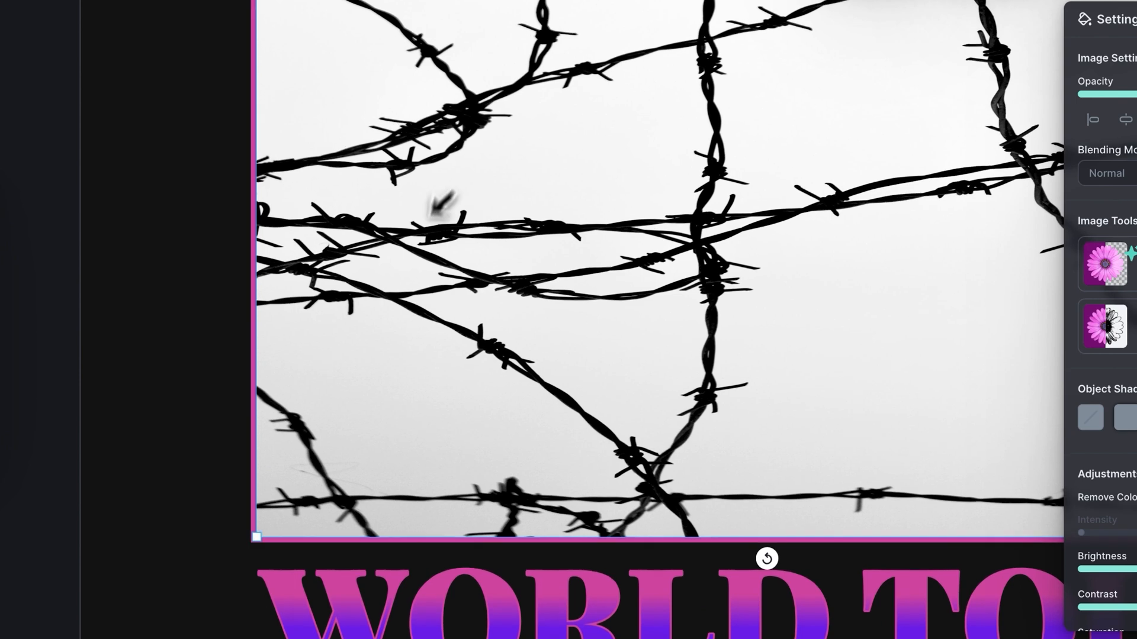
scroll(853, 74, up, 5)
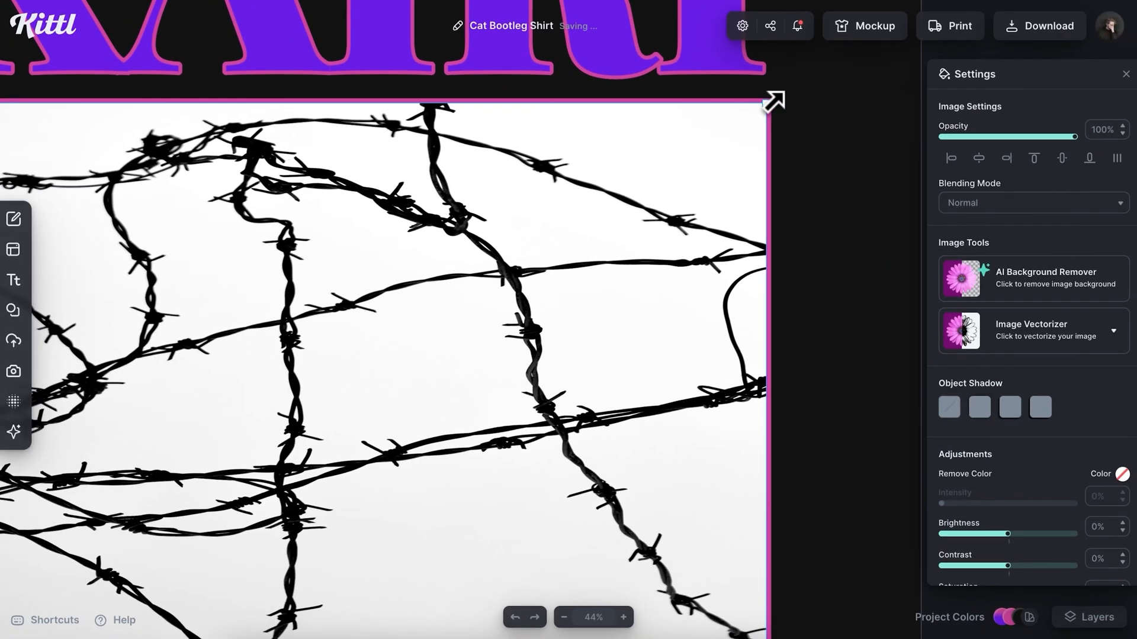
scroll(766, 115, down, 5)
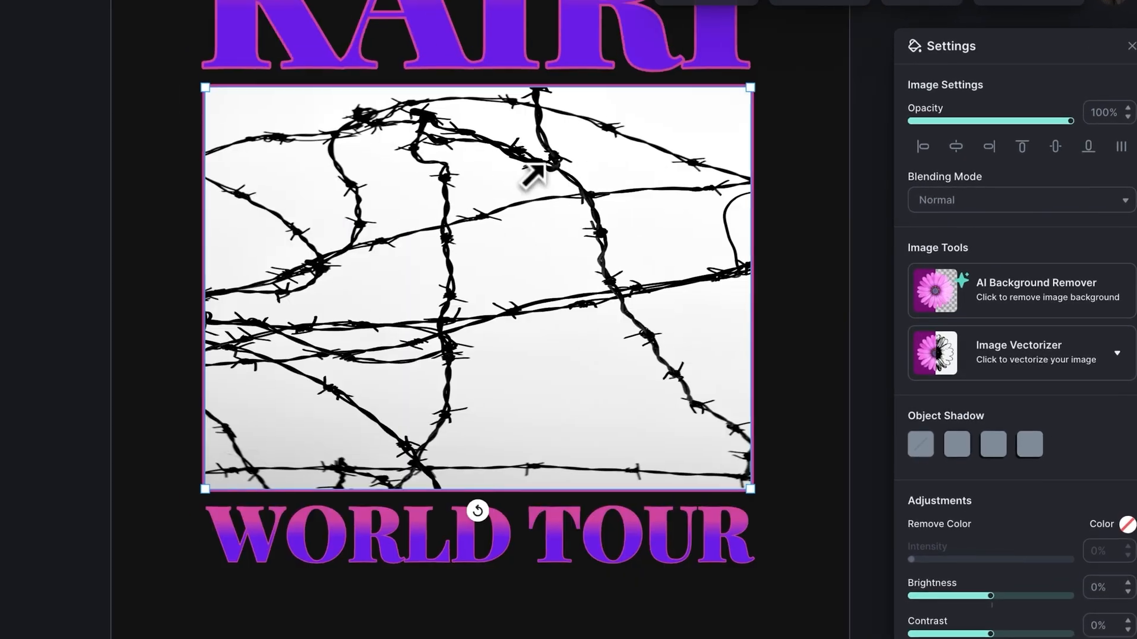
- Vectorize the barbed wire photo in 1 color and fill it with the document gradient, reversed to run from purple down to pink
click(1020, 350)
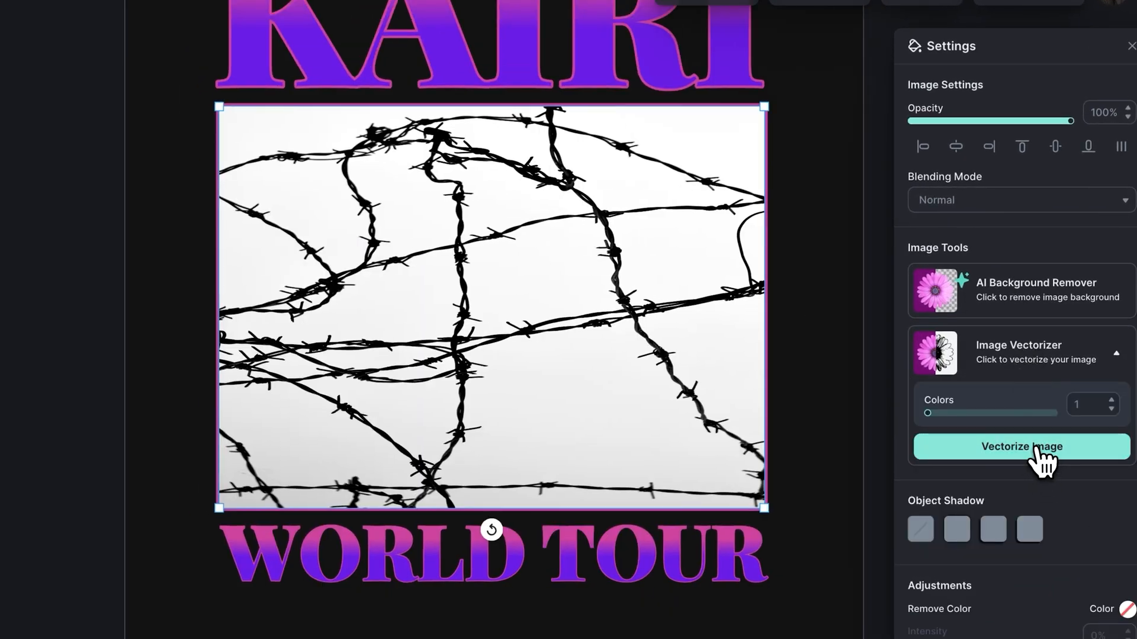
click(1037, 450)
click(916, 114)
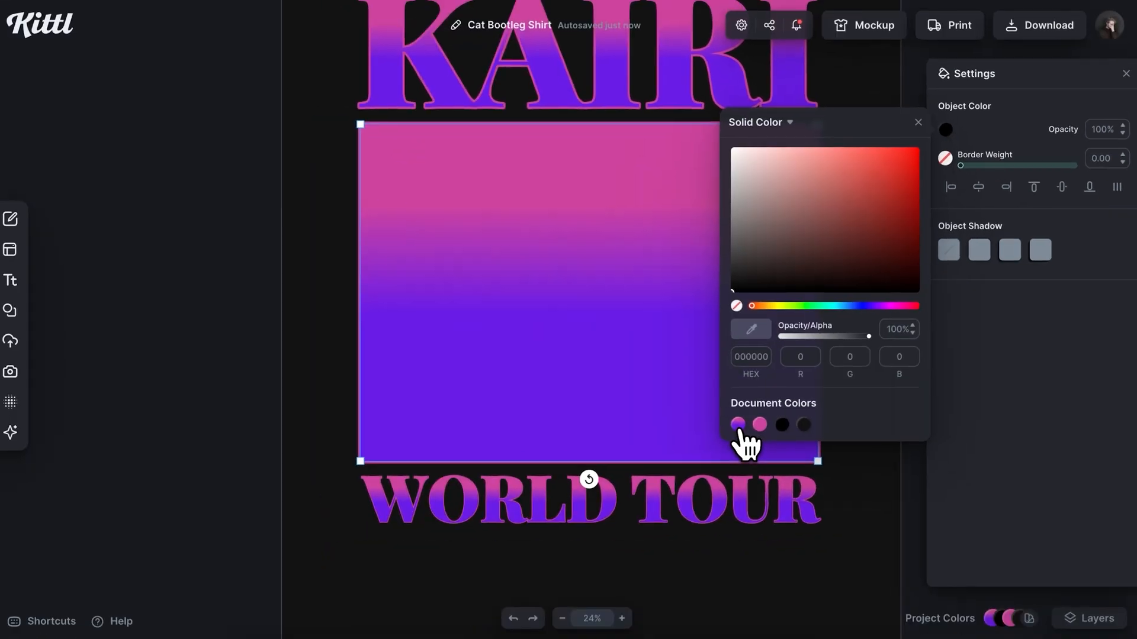
click(738, 424)
drag(782, 125, 790, 129)
click(817, 129)
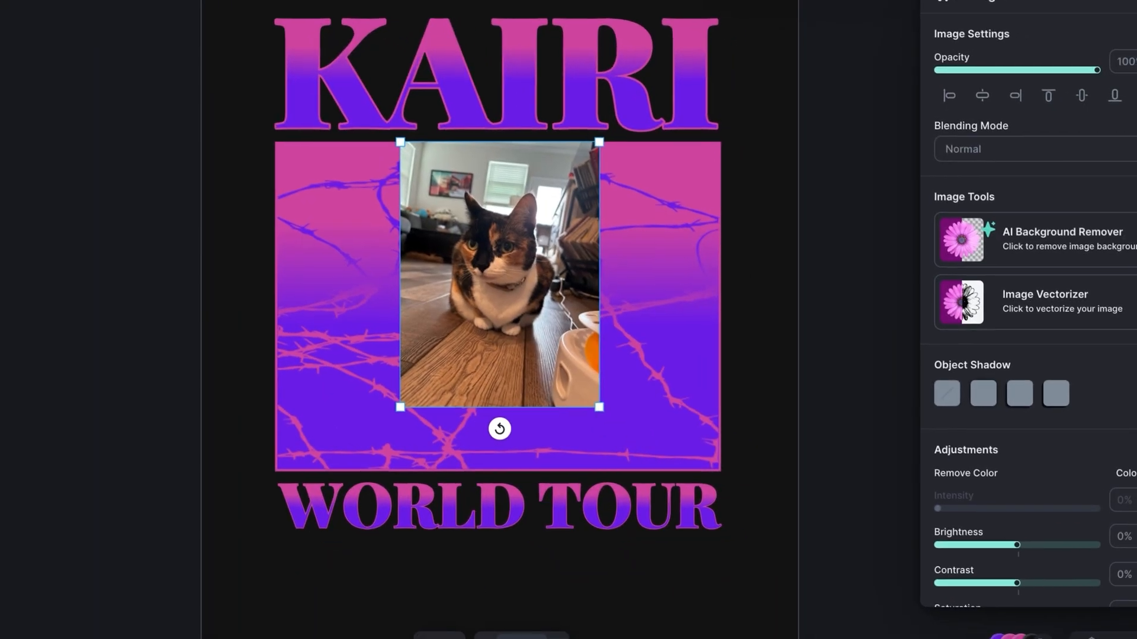
- Enlarge the cat photo to cover most of the design and remove its background with the AI Background Remover
drag(599, 407, 811, 550)
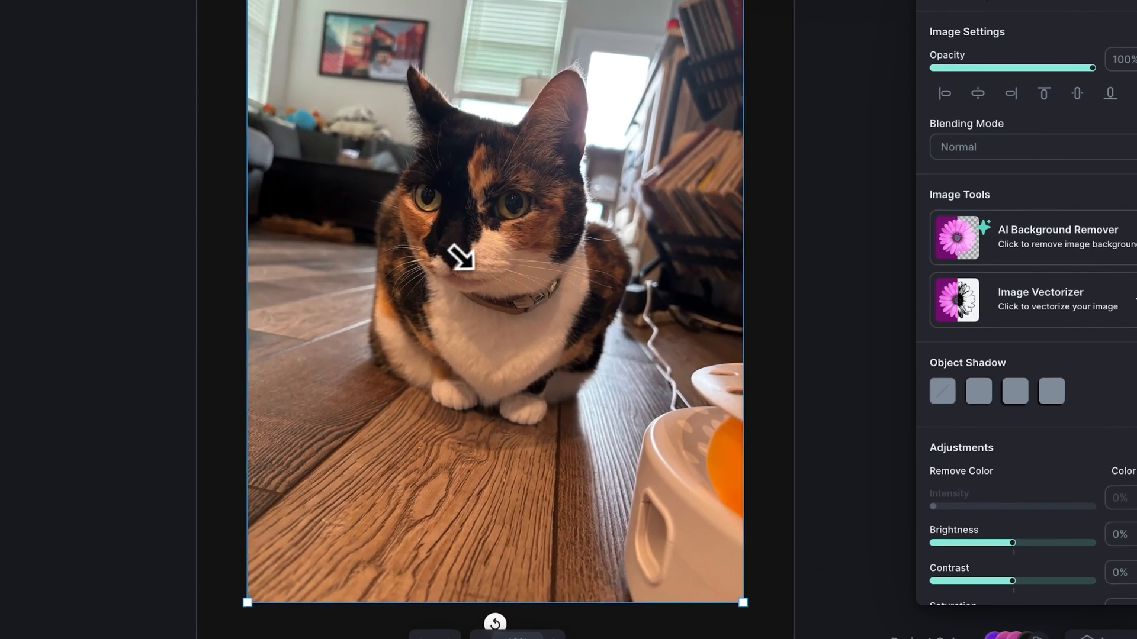
click(1054, 251)
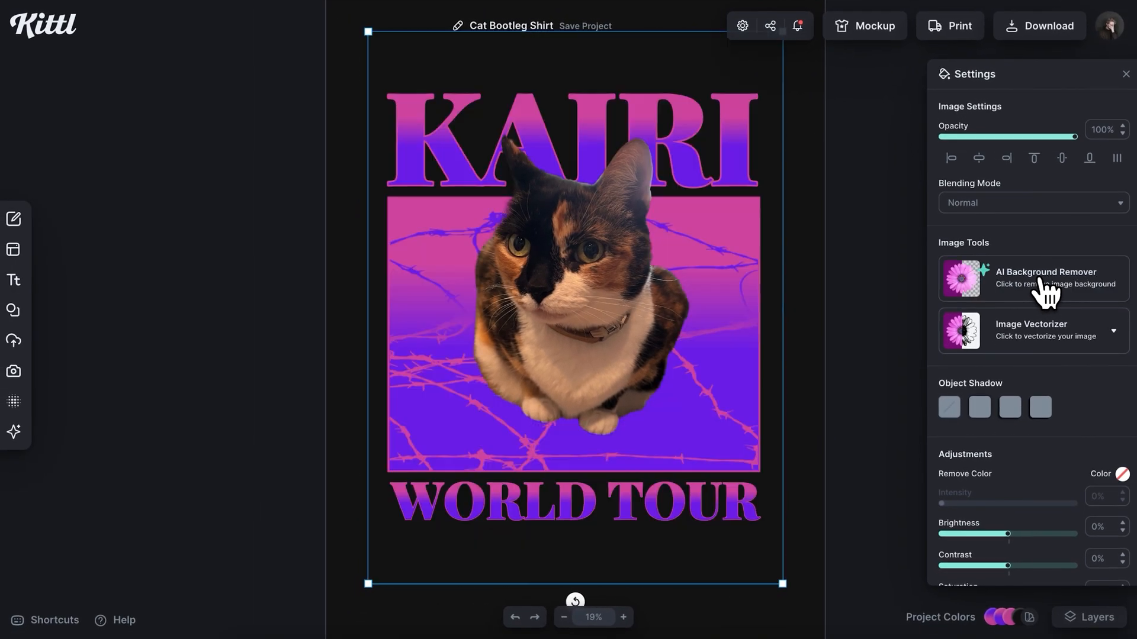
- Crop off the cat cutout's paws and enlarge it so the cropped edge sits on the gradient rectangle's lower border
double_click(590, 426)
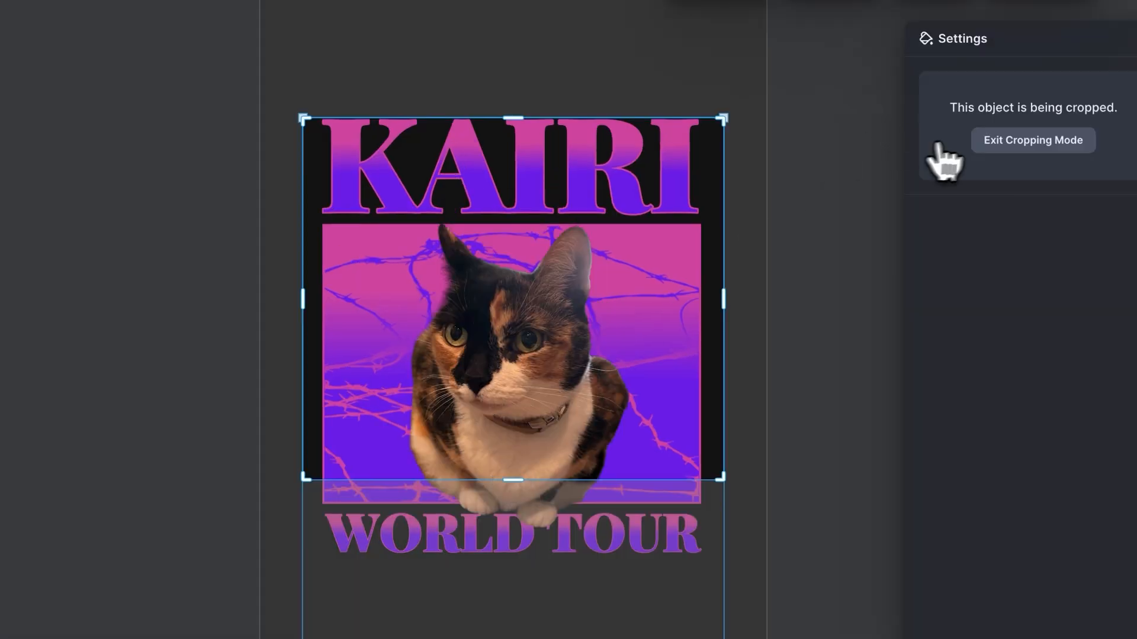
click(980, 142)
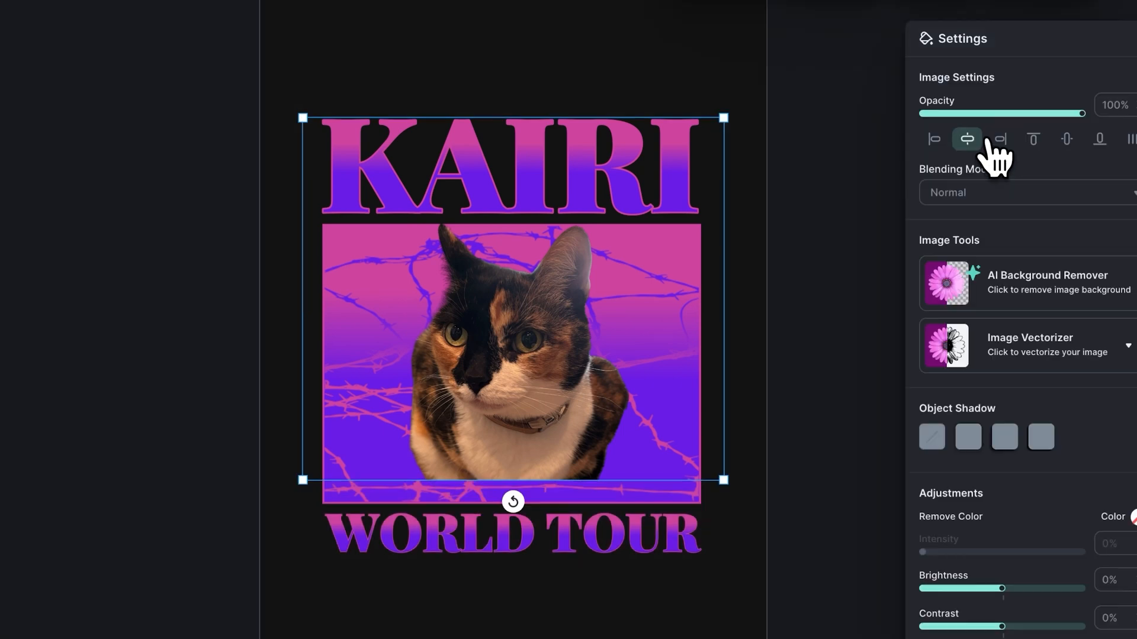
drag(723, 121, 787, 14)
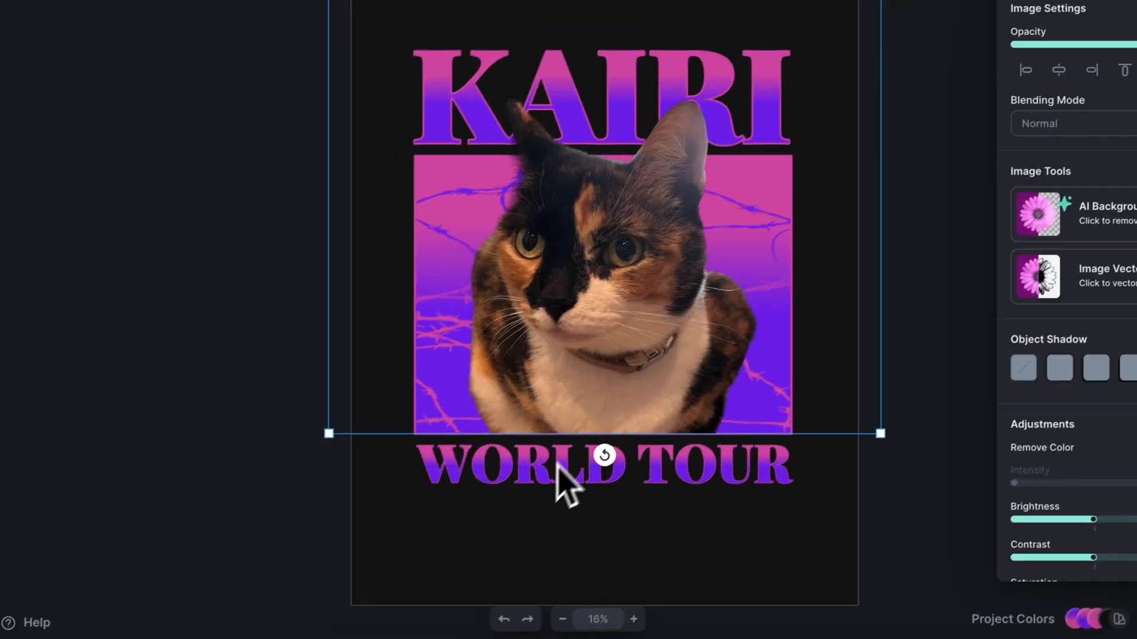
scroll(557, 466, up, 10)
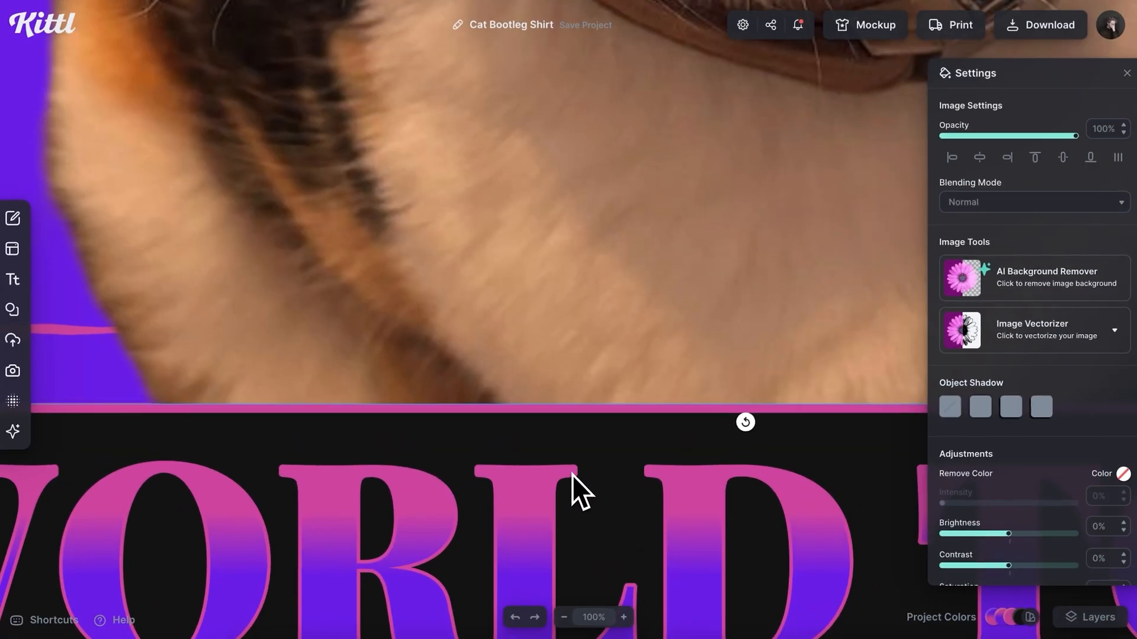
scroll(569, 451, down, 10)
scroll(528, 395, up, 1)
- Turn the cat cutout black and white with saturation -100%, brightness 12% and contrast 13%
scroll(1071, 423, down, 3)
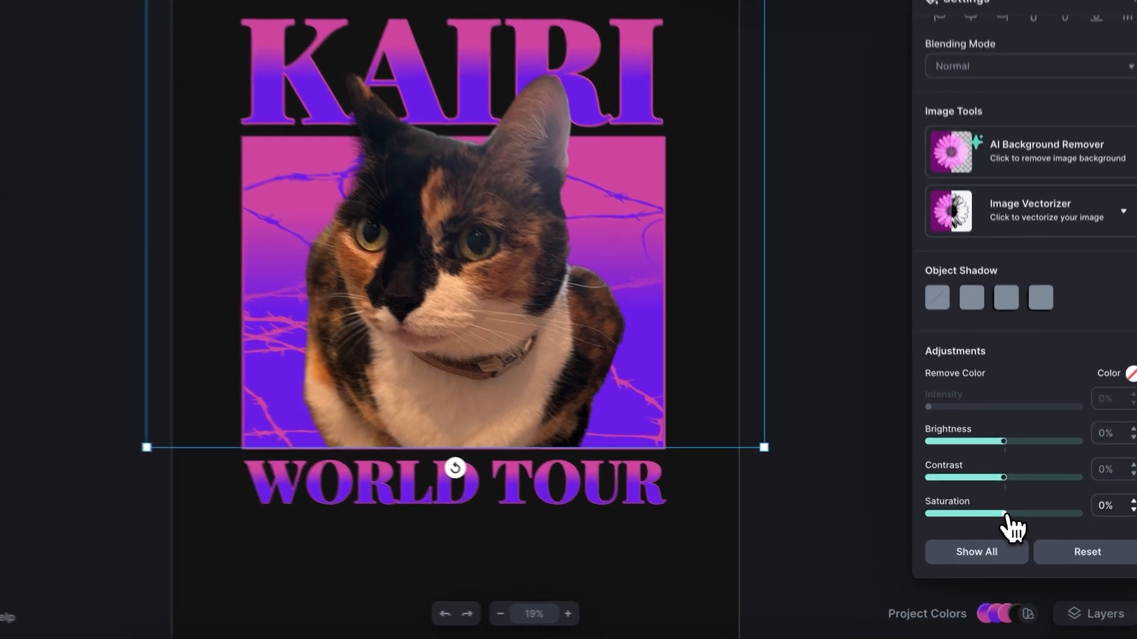
drag(1010, 529, 837, 547)
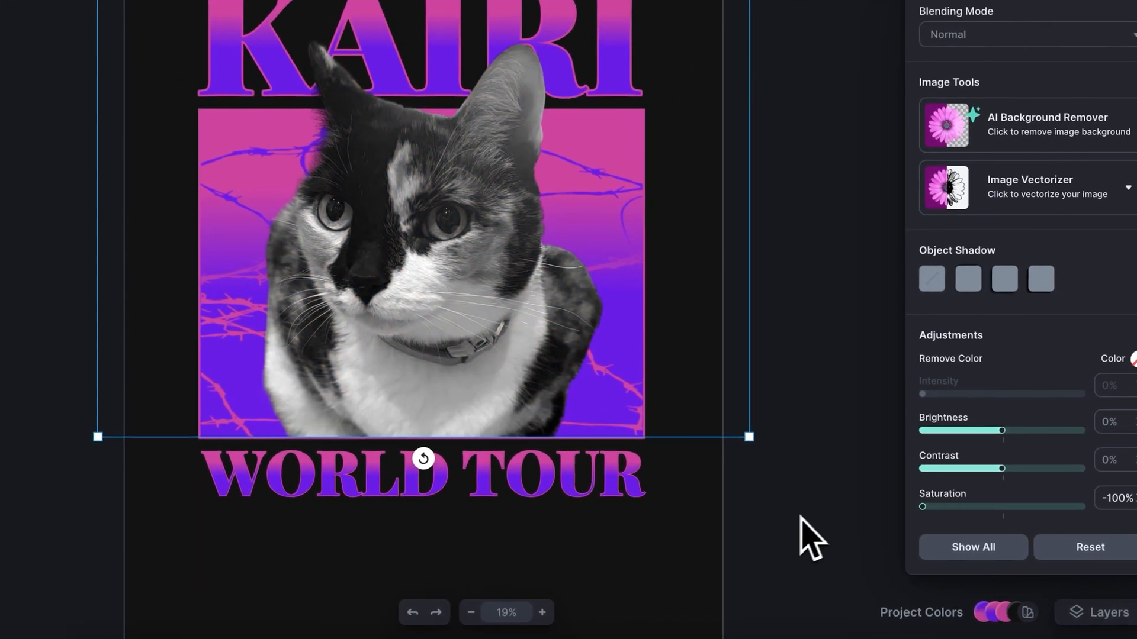
drag(1002, 431, 1010, 468)
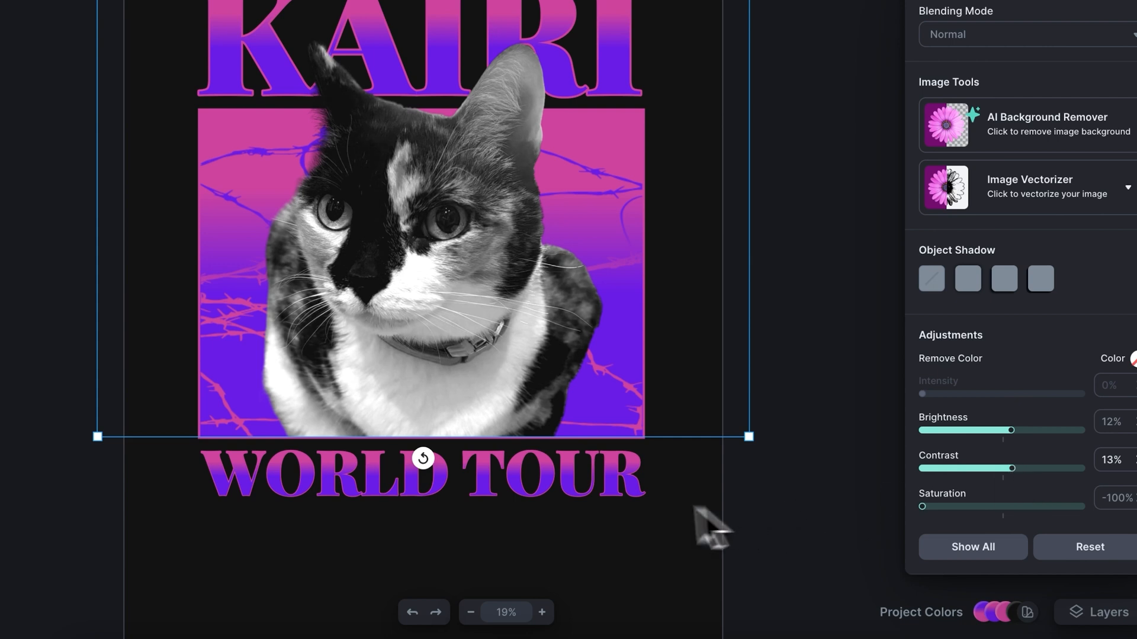
click(644, 533)
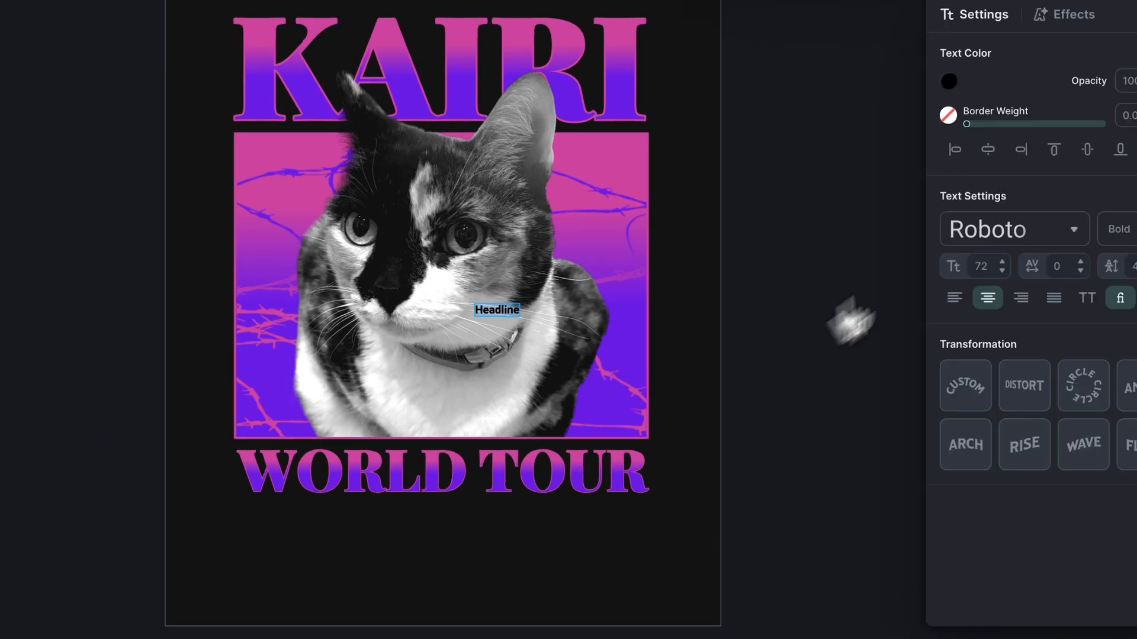
- Set the new headline in Luxurious Script, enlarge it to size 273 and change its wording to World Tour
click(976, 229)
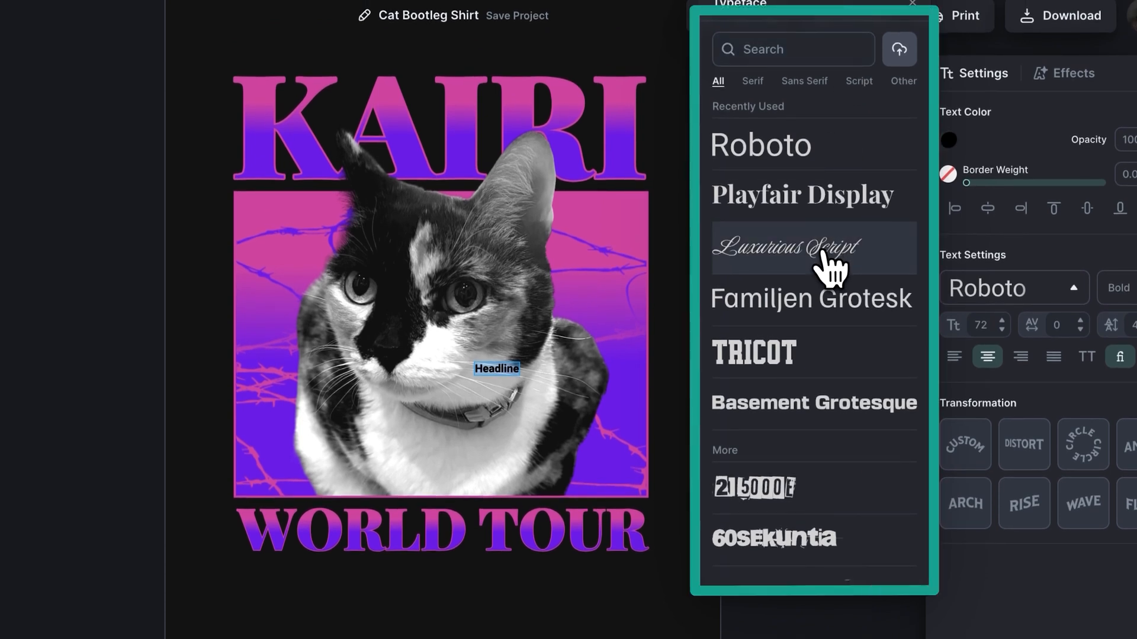
click(829, 263)
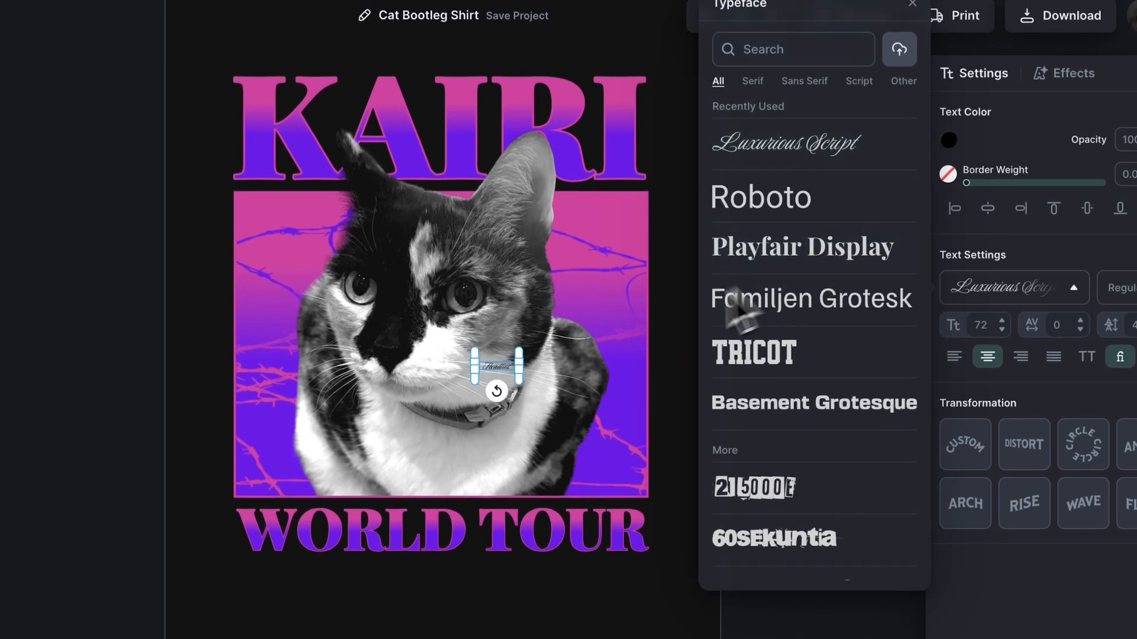
drag(519, 367, 580, 368)
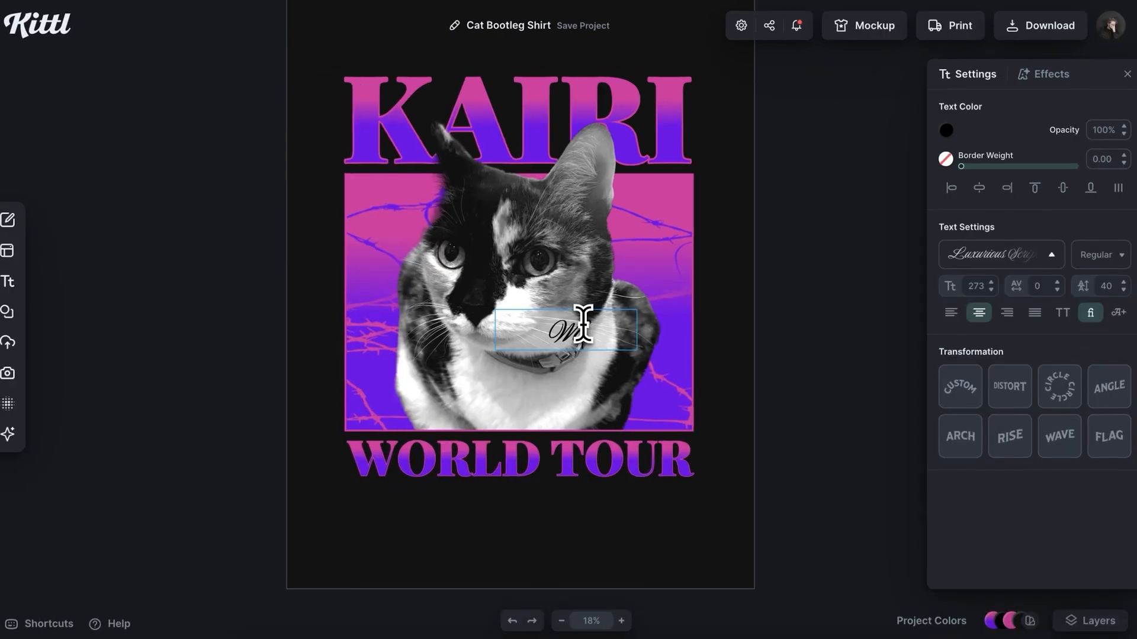
text(Word)
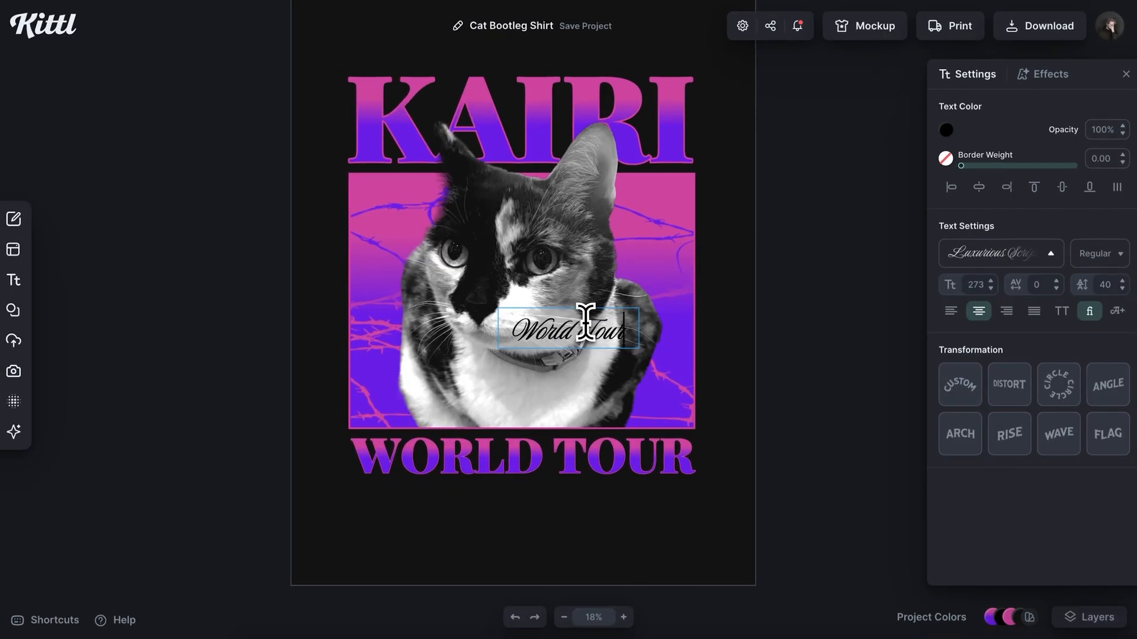
- Color the World Tour script text white (ffffff)
click(946, 130)
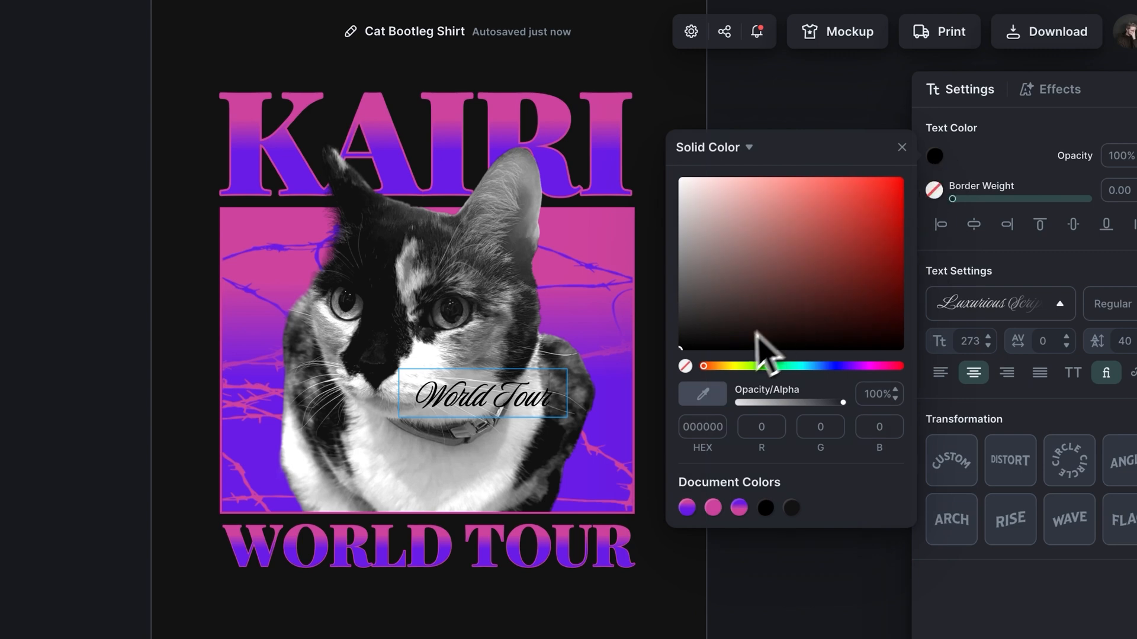
drag(719, 252, 637, 119)
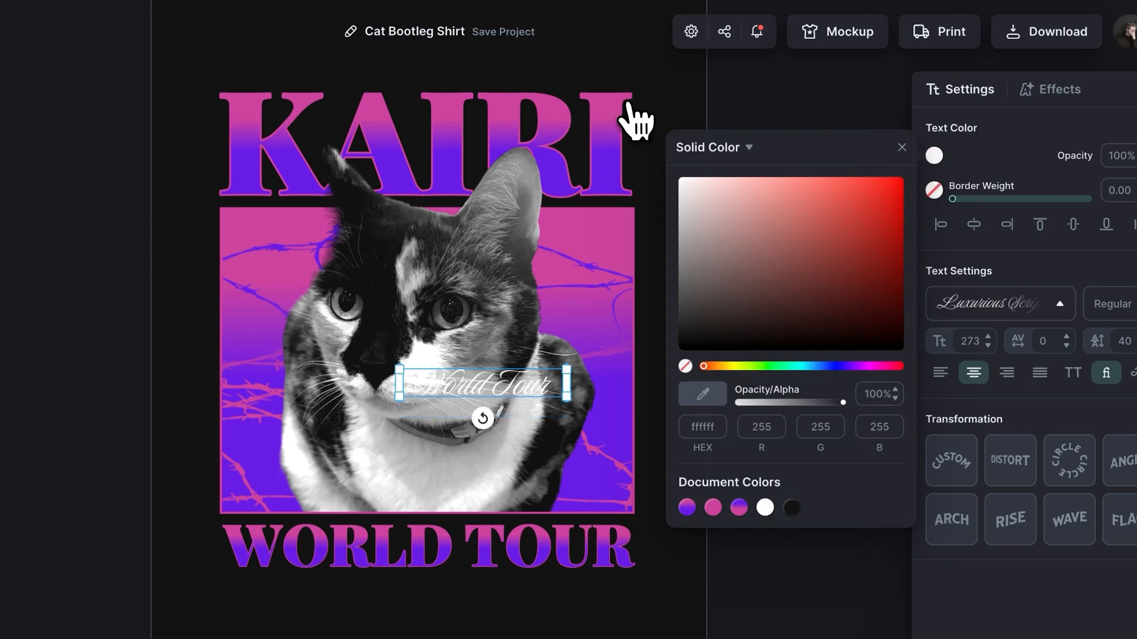
click(902, 147)
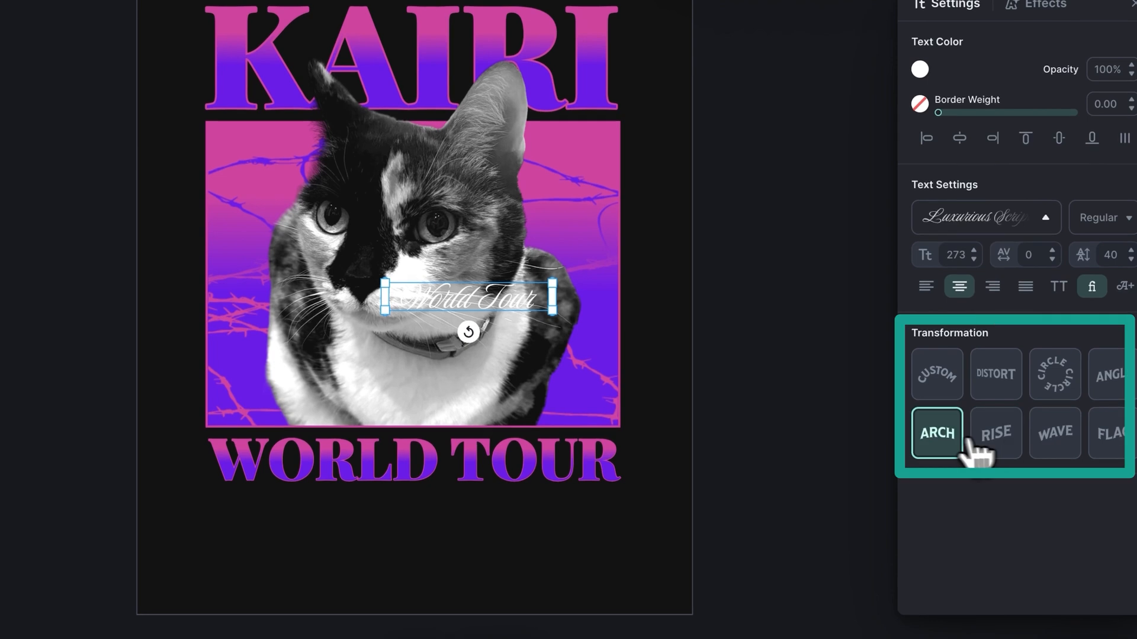
- Apply the Angle transformation to the World Tour script, enlarge it to size 382 and place it over the end of KAIRI
click(1104, 376)
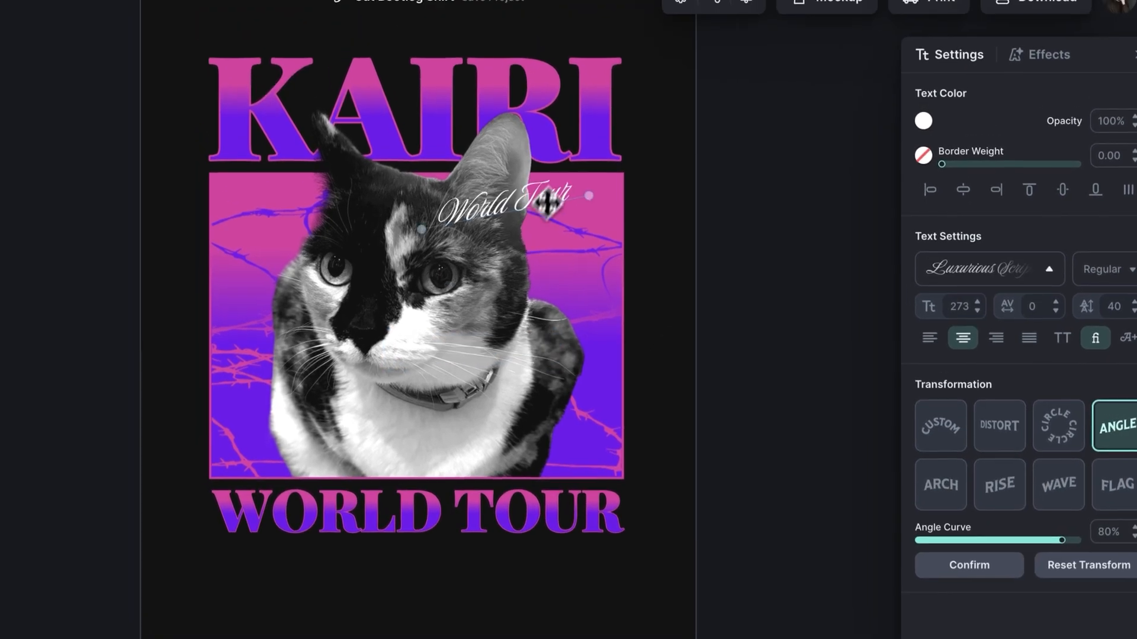
drag(547, 202, 605, 216)
click(557, 170)
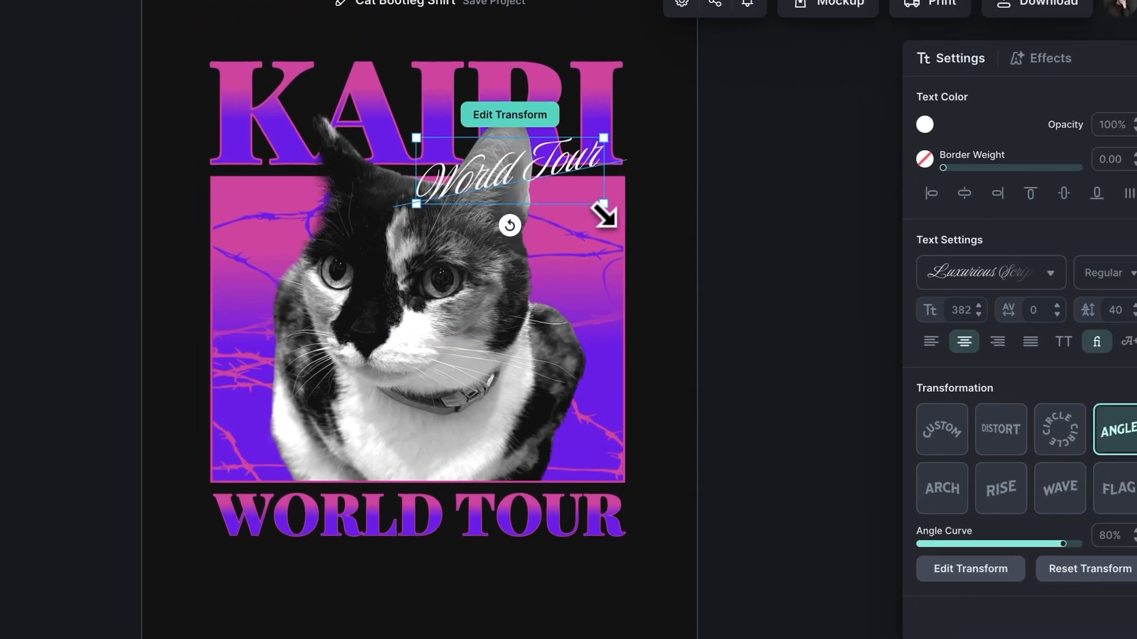
drag(567, 173, 579, 177)
- Add a Block Shadow to the World Tour script and color it with the document's purple
click(1042, 59)
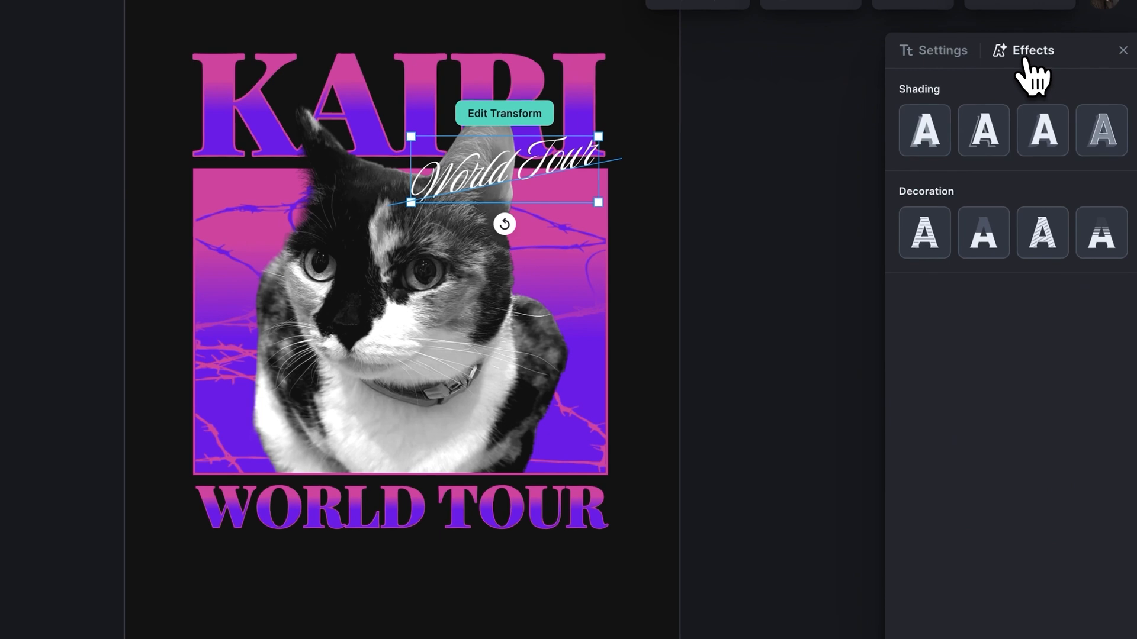
click(1031, 151)
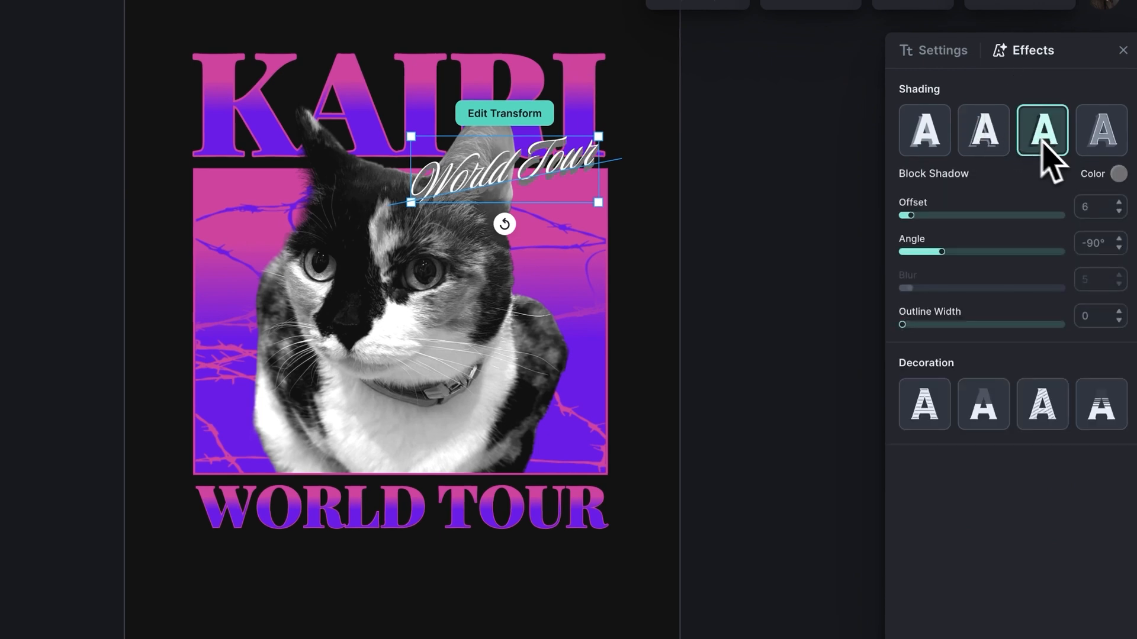
click(1118, 174)
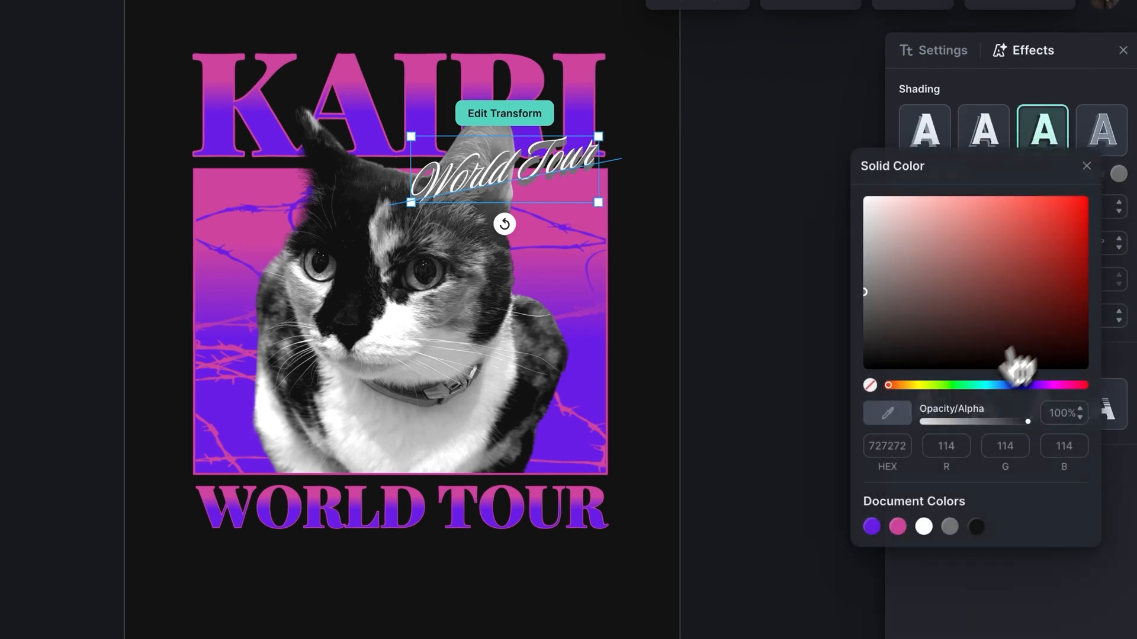
click(871, 527)
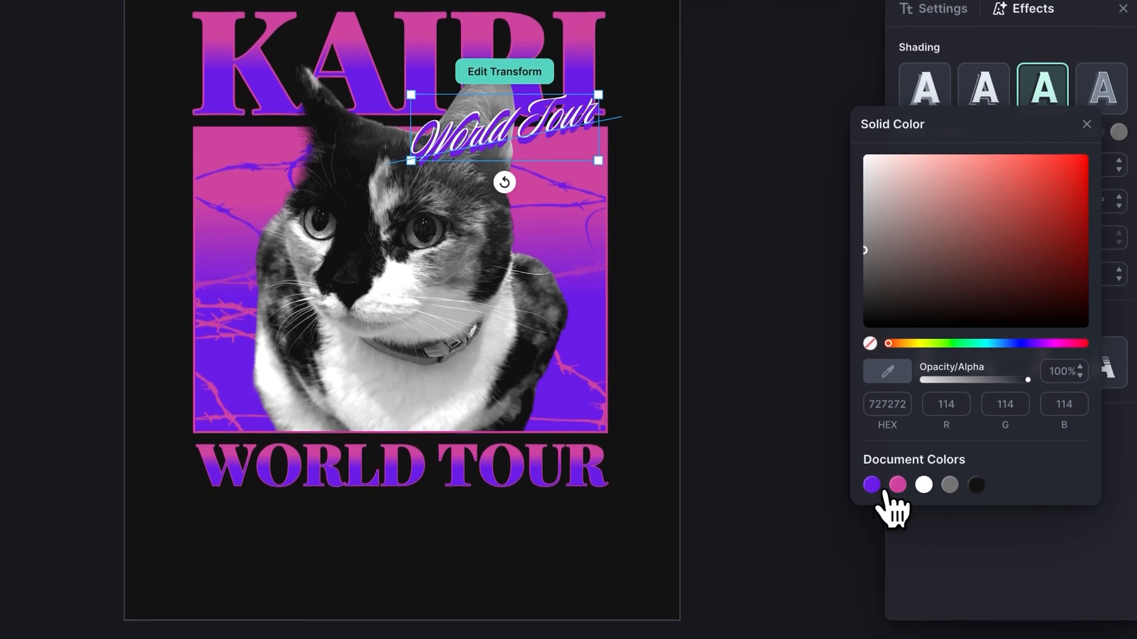
drag(917, 227, 910, 229)
drag(909, 229, 913, 231)
- Reduce the World Tour script's Angle Curve to 51% and nudge the text into place across the cat's ear
click(559, 135)
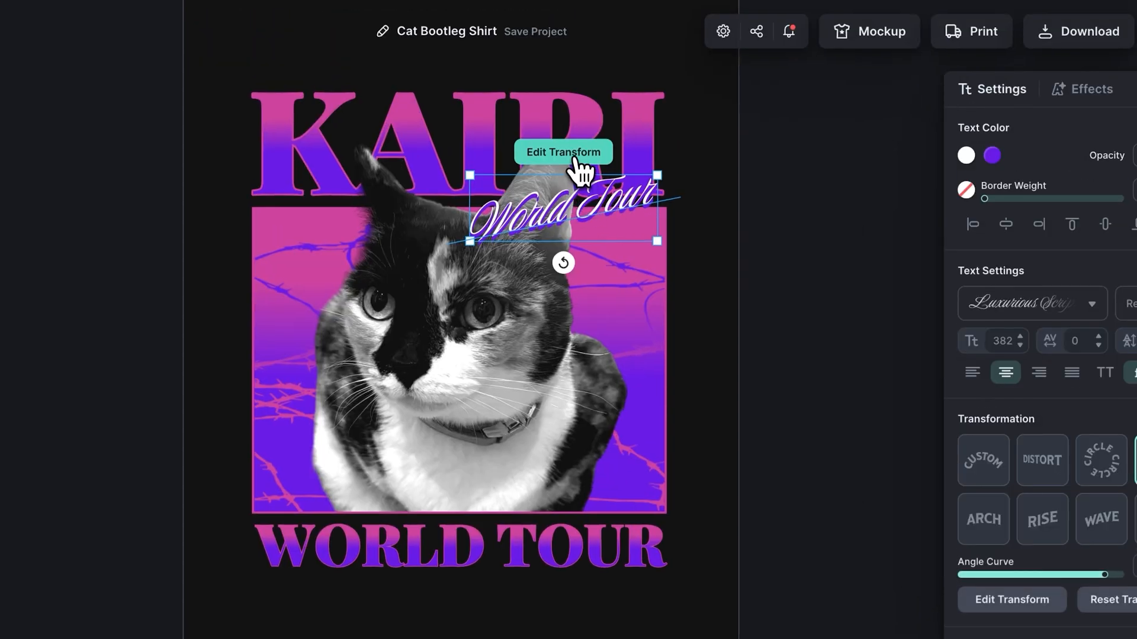
click(514, 75)
drag(682, 197, 682, 212)
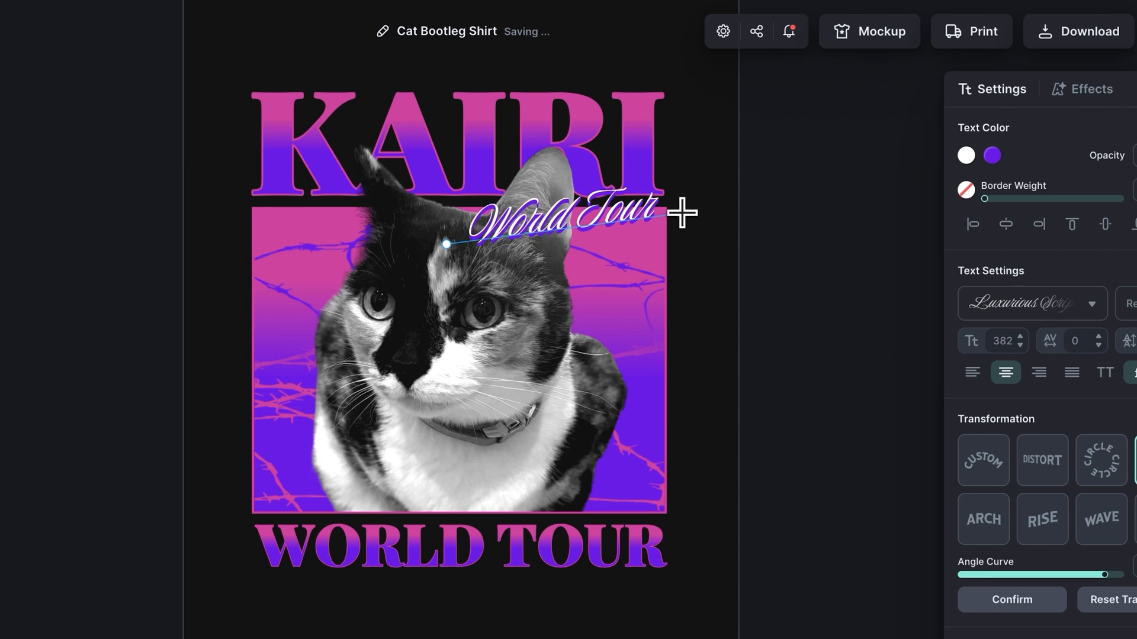
click(772, 229)
click(595, 220)
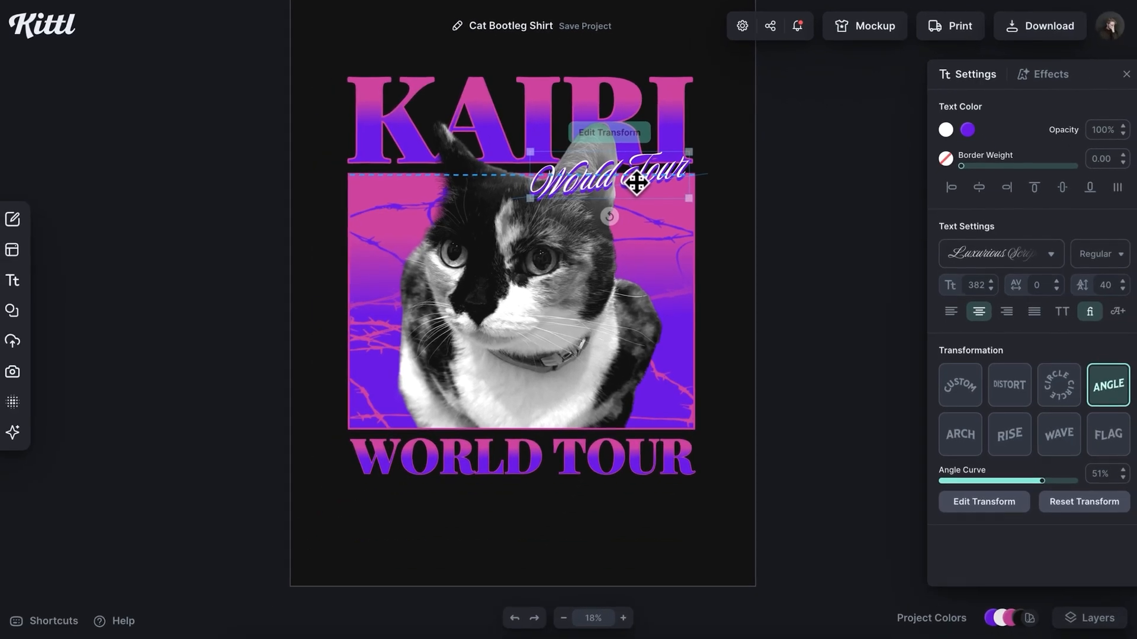
drag(636, 176, 636, 173)
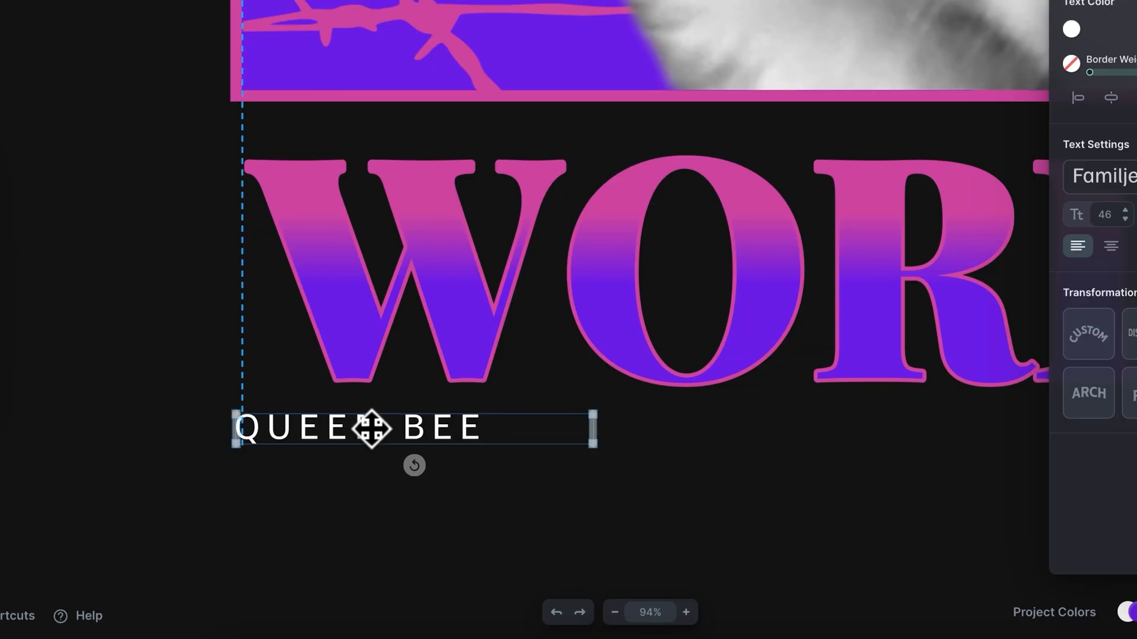
- Arrange captions beneath WORLD TOUR: QUEEN BEE under its start, GOLDEN CHILD under the middle and right-aligned BABY GIRL under its end
drag(370, 426, 358, 428)
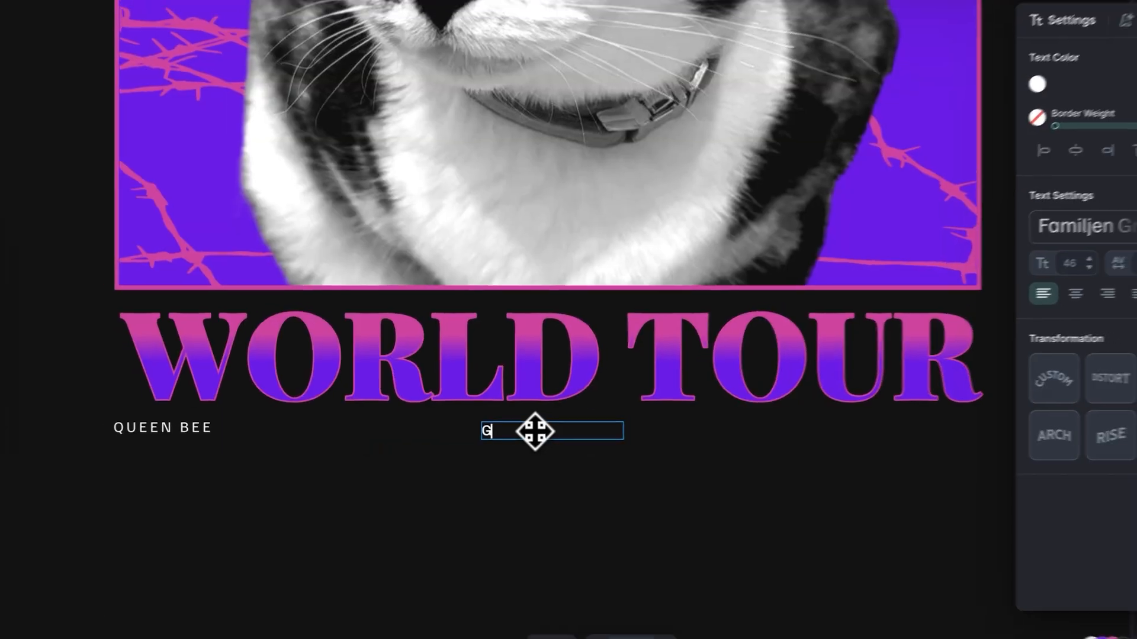
text(OL)
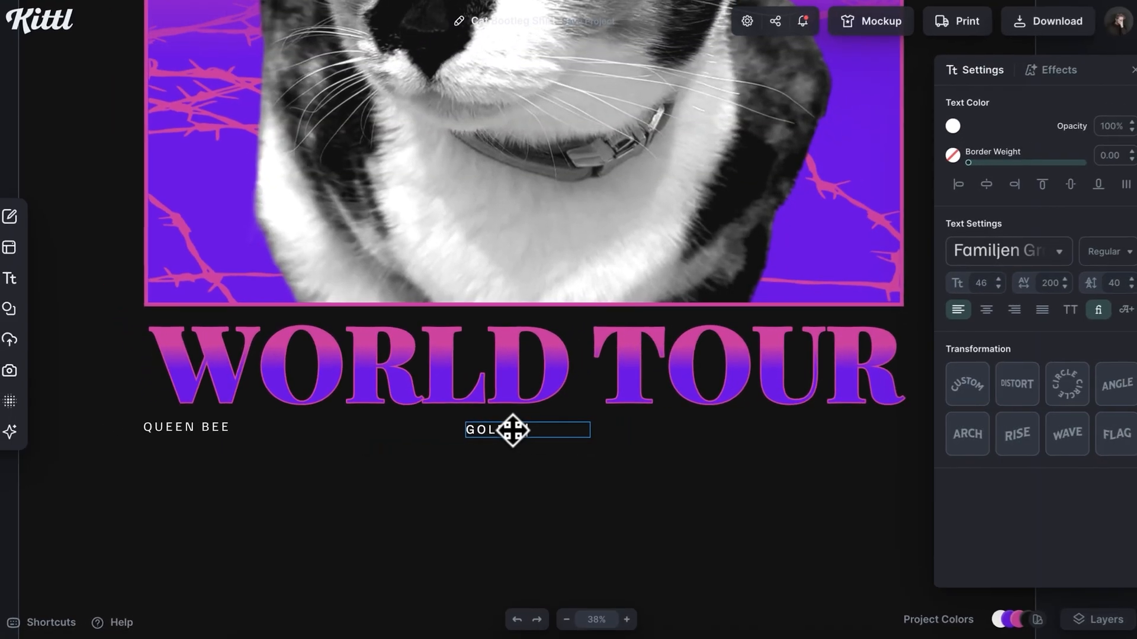
text(CHILD)
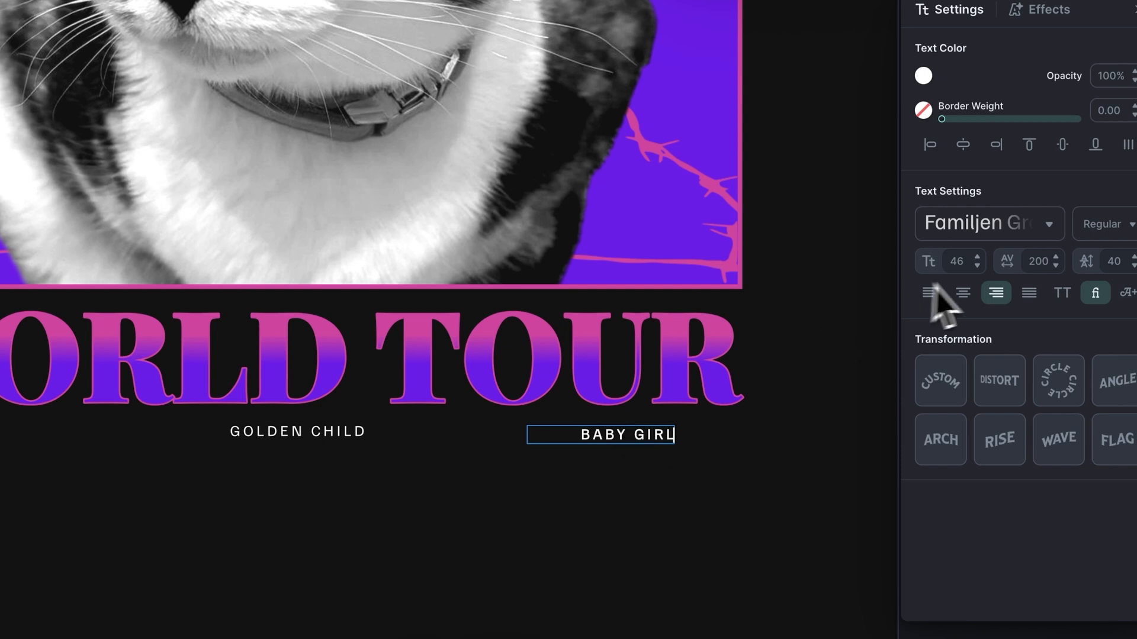
drag(653, 451, 674, 435)
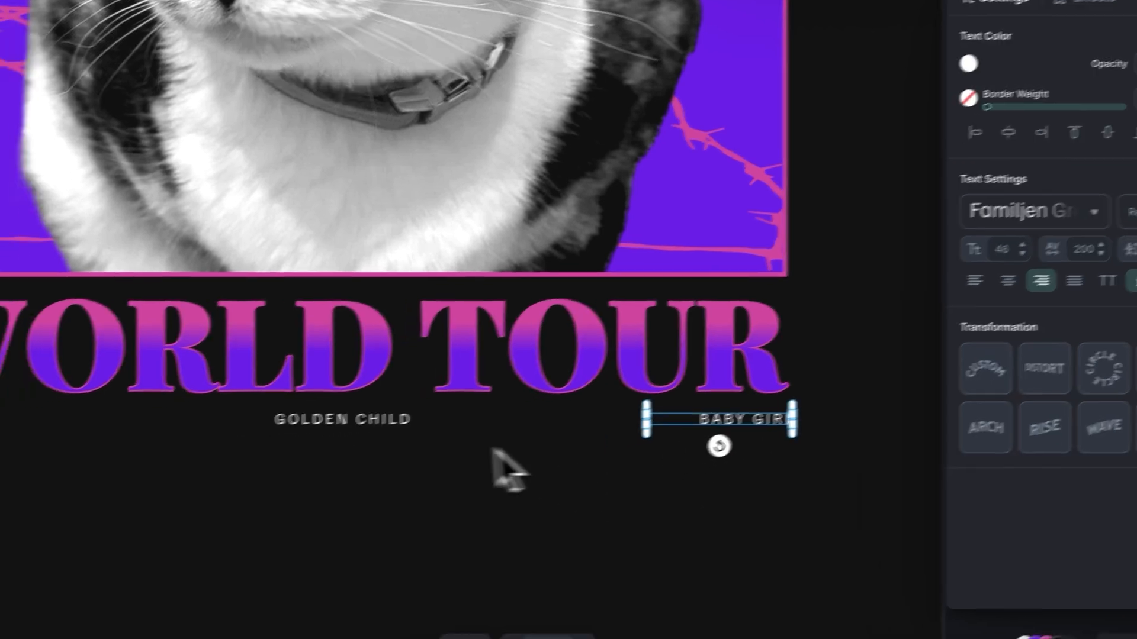
click(359, 449)
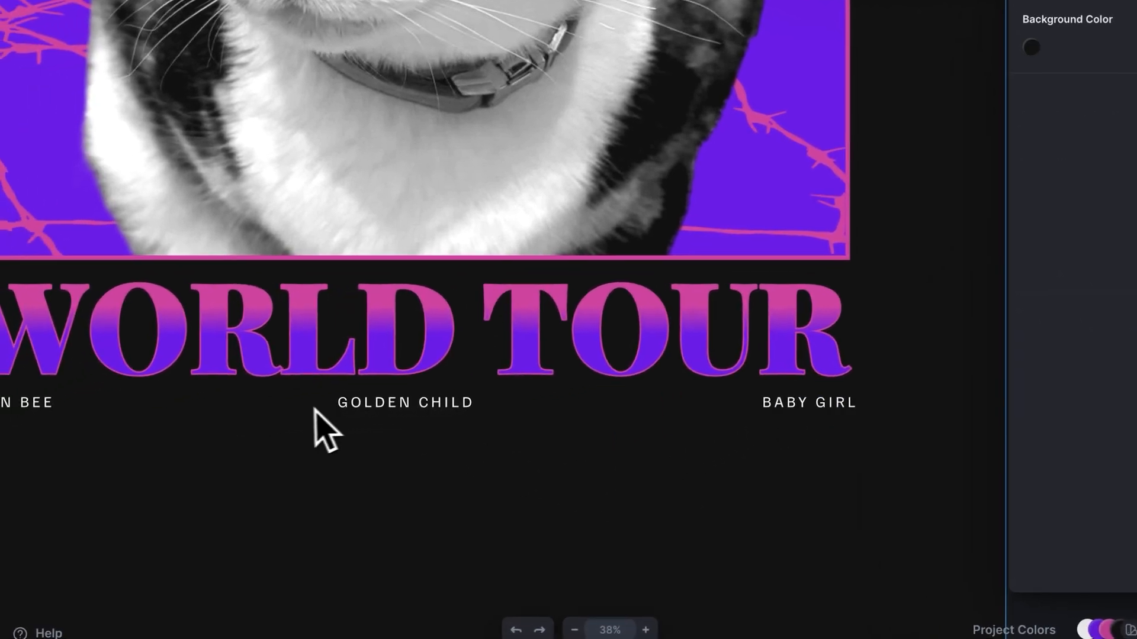
- Select the GOLDEN CHILD, BABY GIRL and QUEEN BEE captions together and center them horizontally on the artboard
click(270, 431)
shift+click(813, 412)
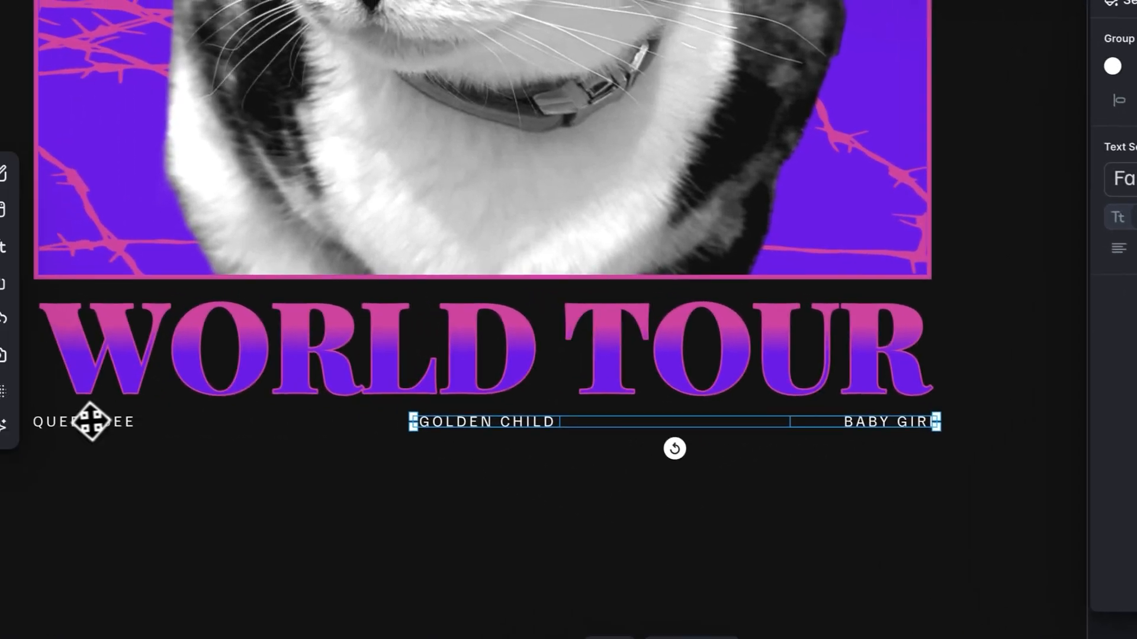
shift+click(1, 403)
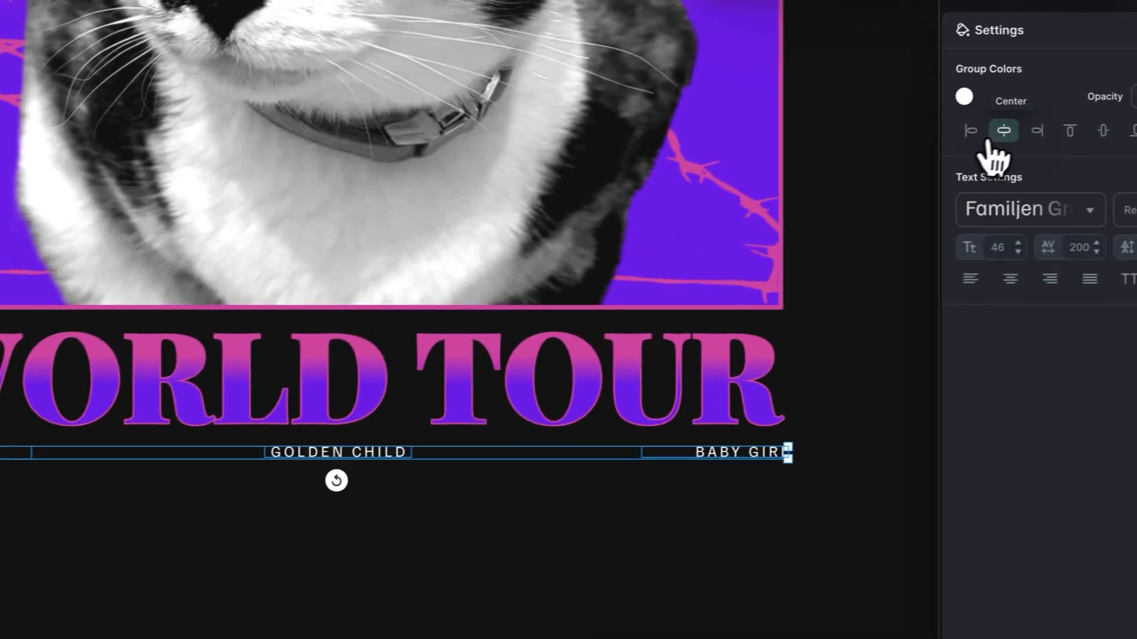
scroll(458, 358, up, 5)
scroll(458, 358, left, 4)
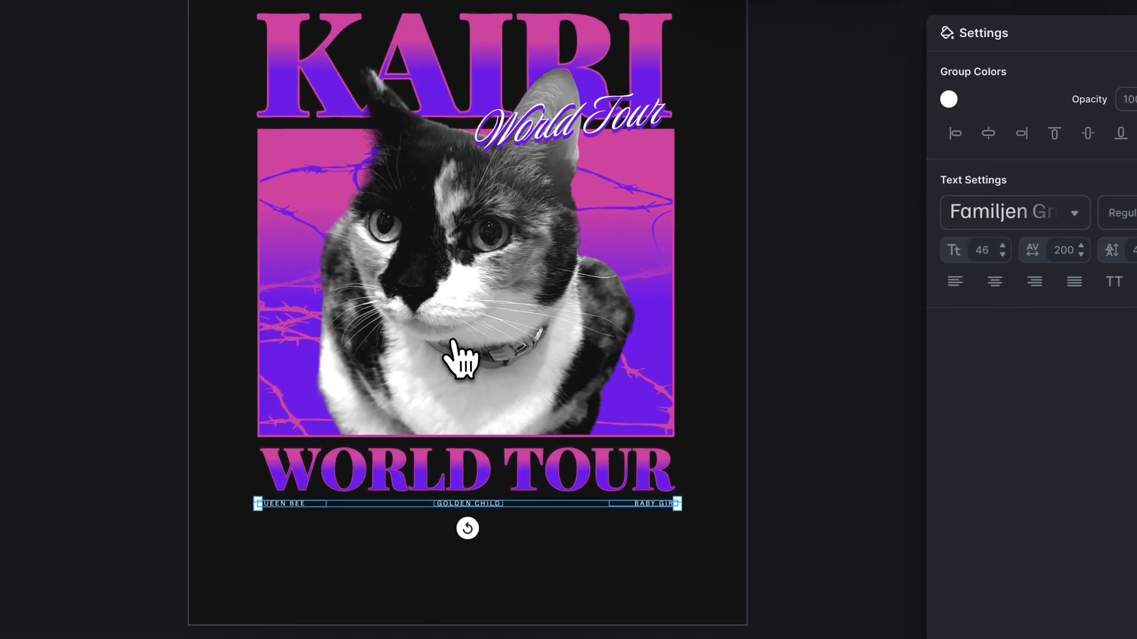
- Apply the soft, lightly mottled grunge texture over the whole artboard with Color Burn blending and reduce its opacity to 31.9%
click(613, 498)
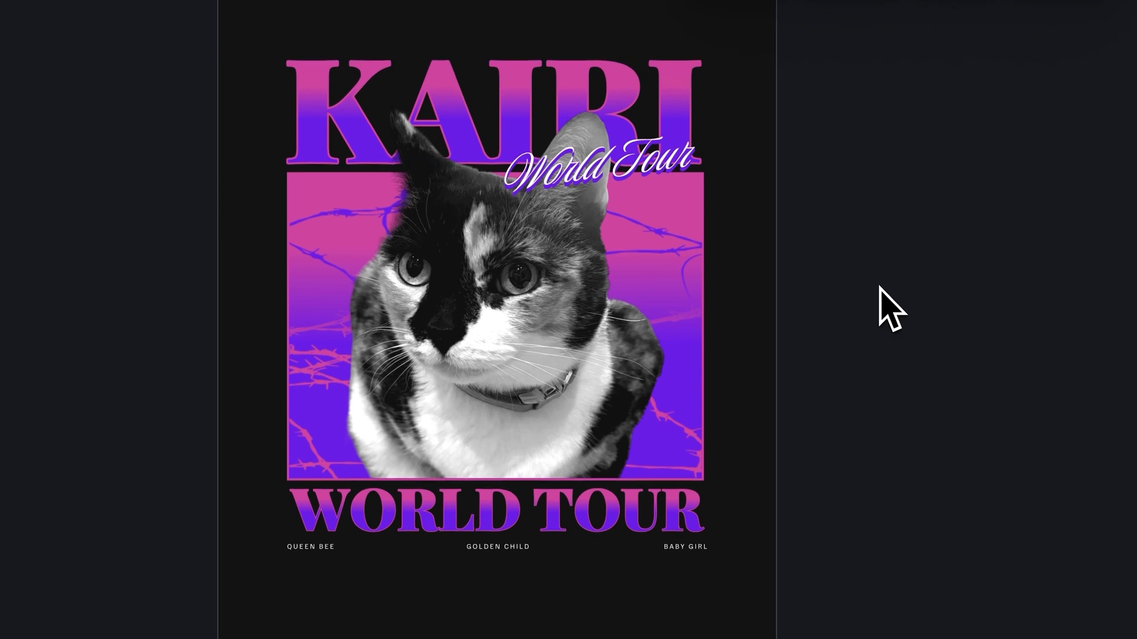
click(15, 421)
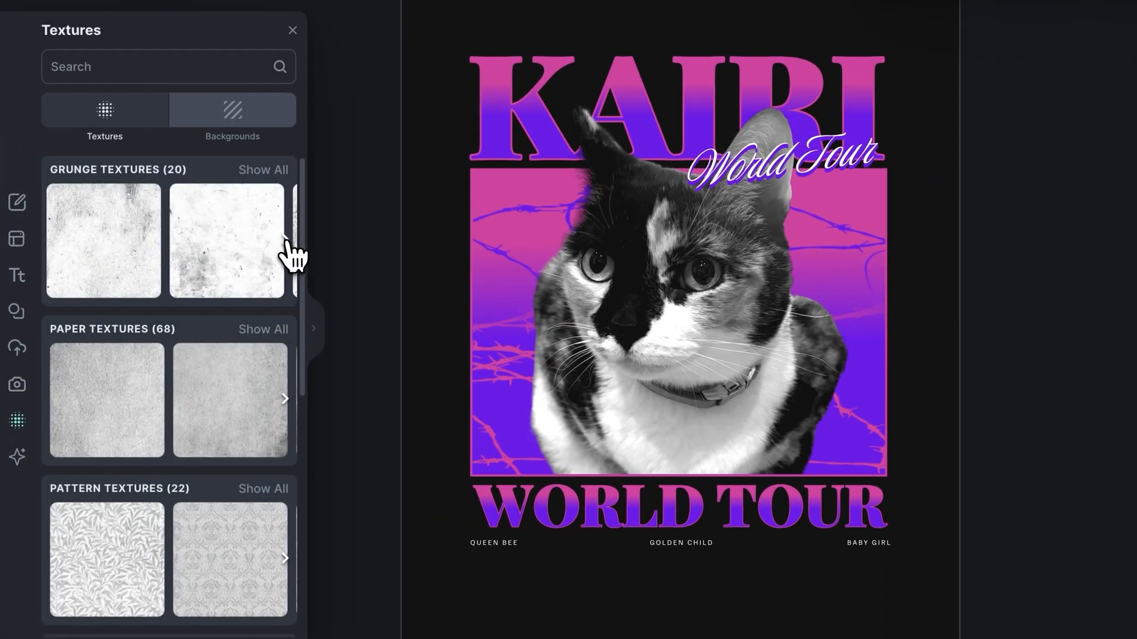
click(286, 239)
click(286, 239)
click(285, 239)
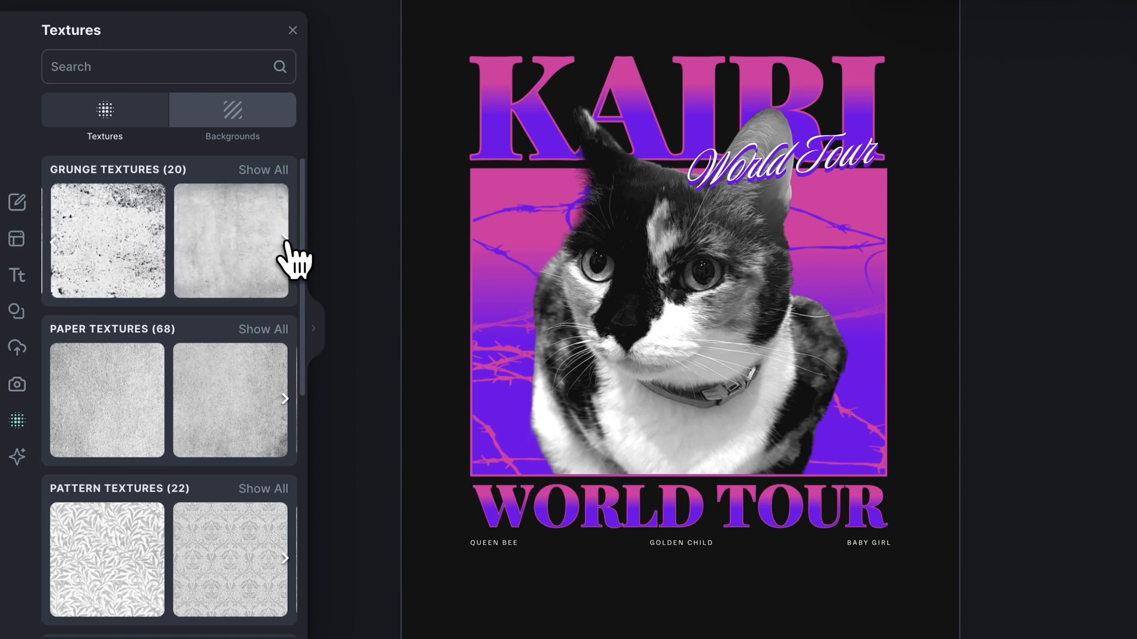
click(231, 255)
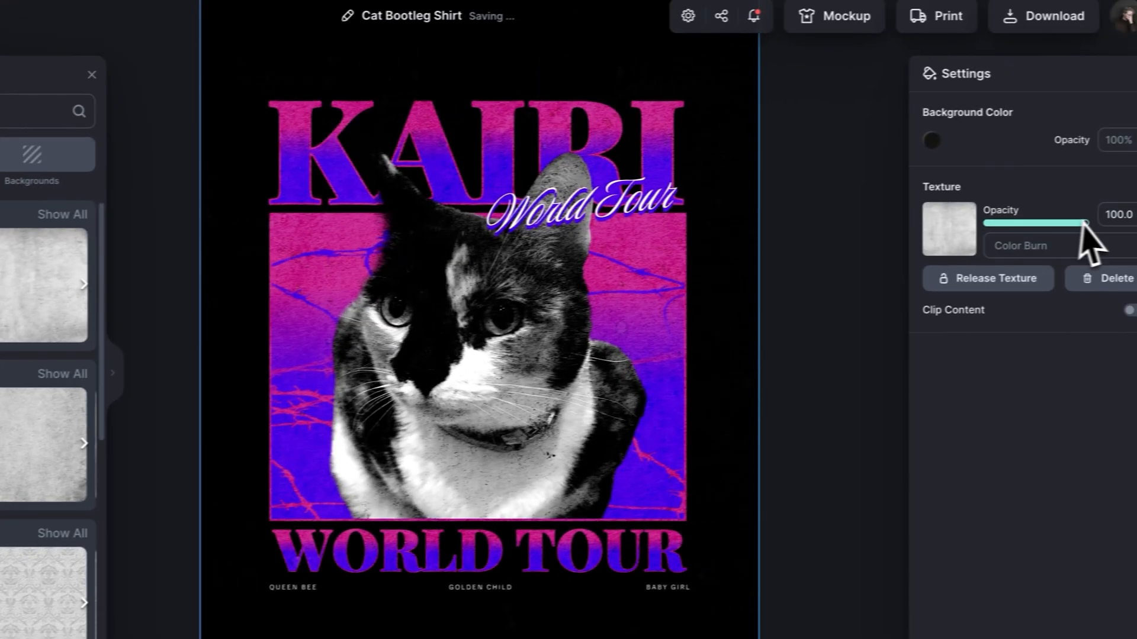
drag(1084, 224, 1000, 226)
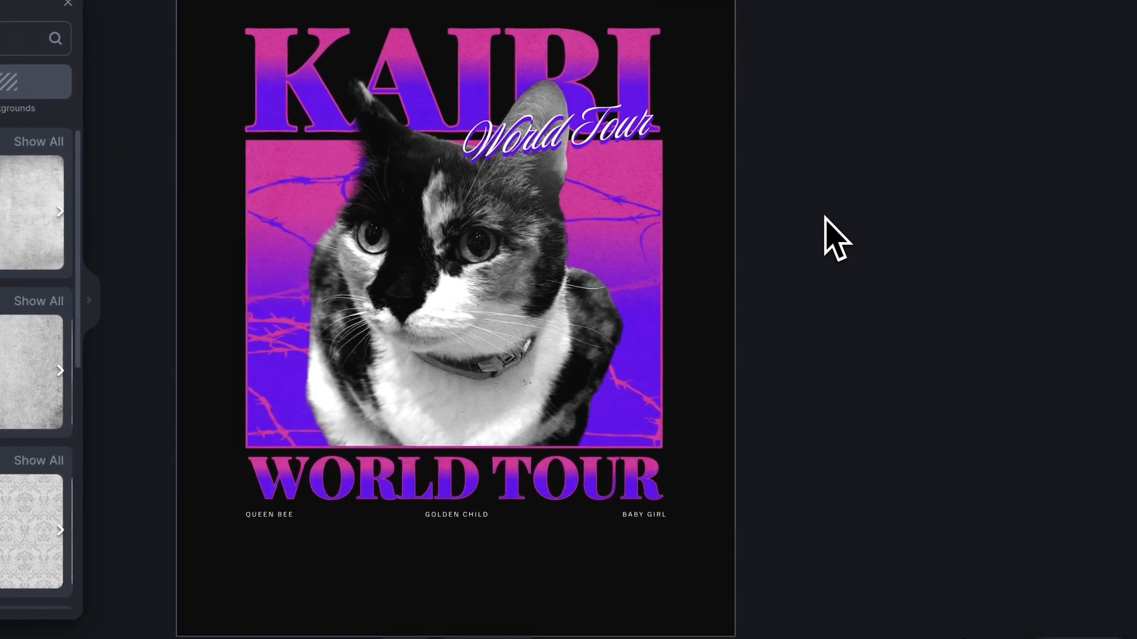
- Hide the black artboard background so it is transparent and turn on Clip Content for the texture
click(1104, 562)
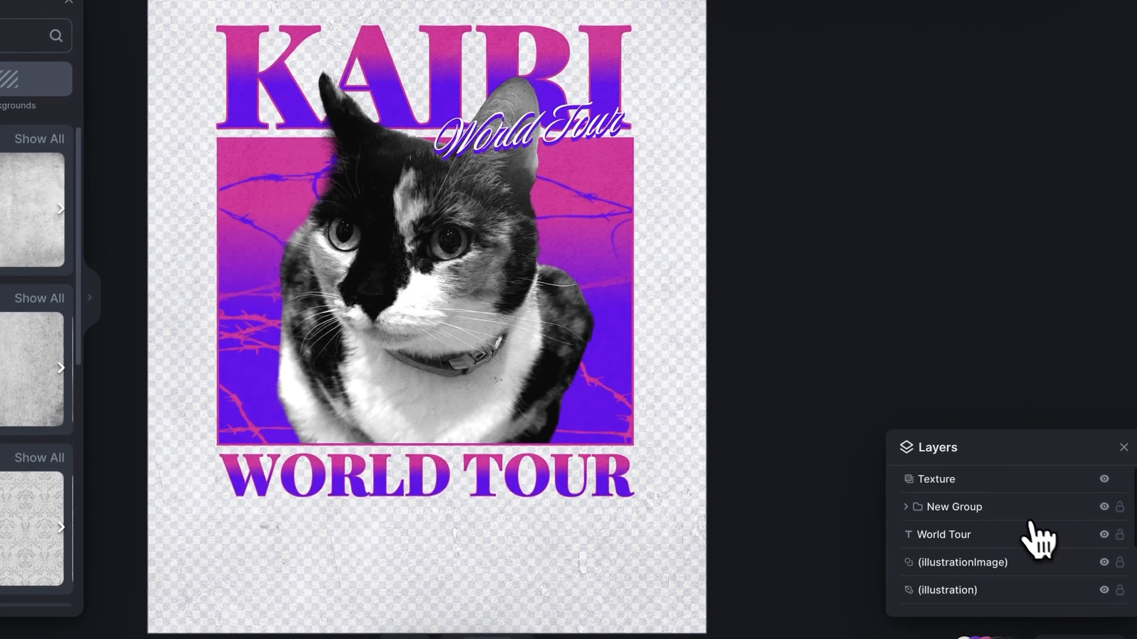
click(971, 481)
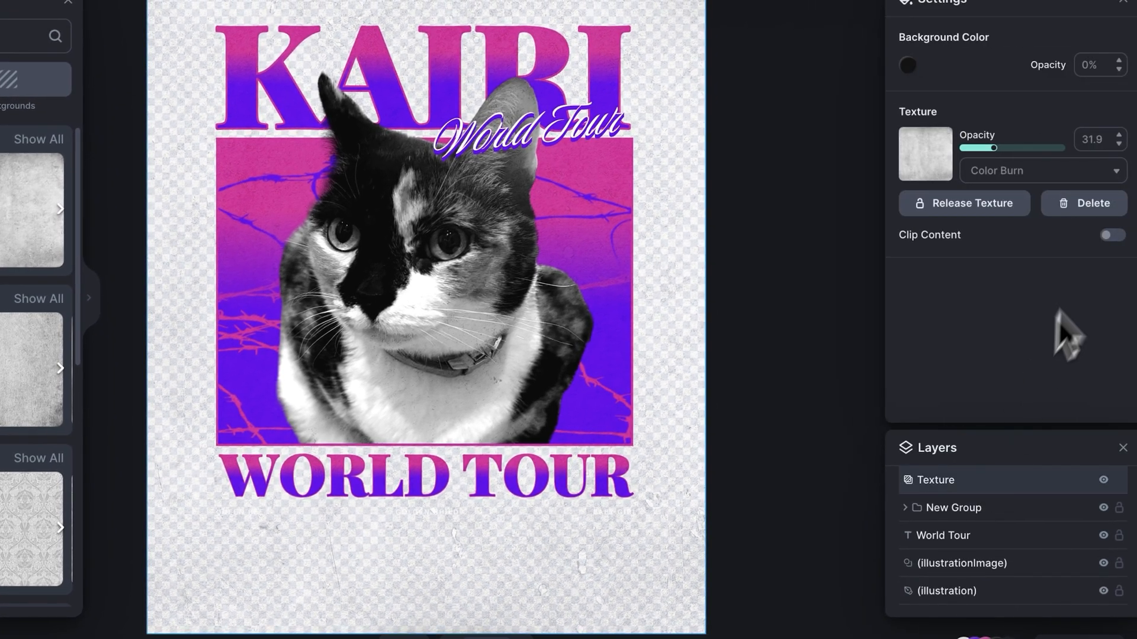
click(1112, 236)
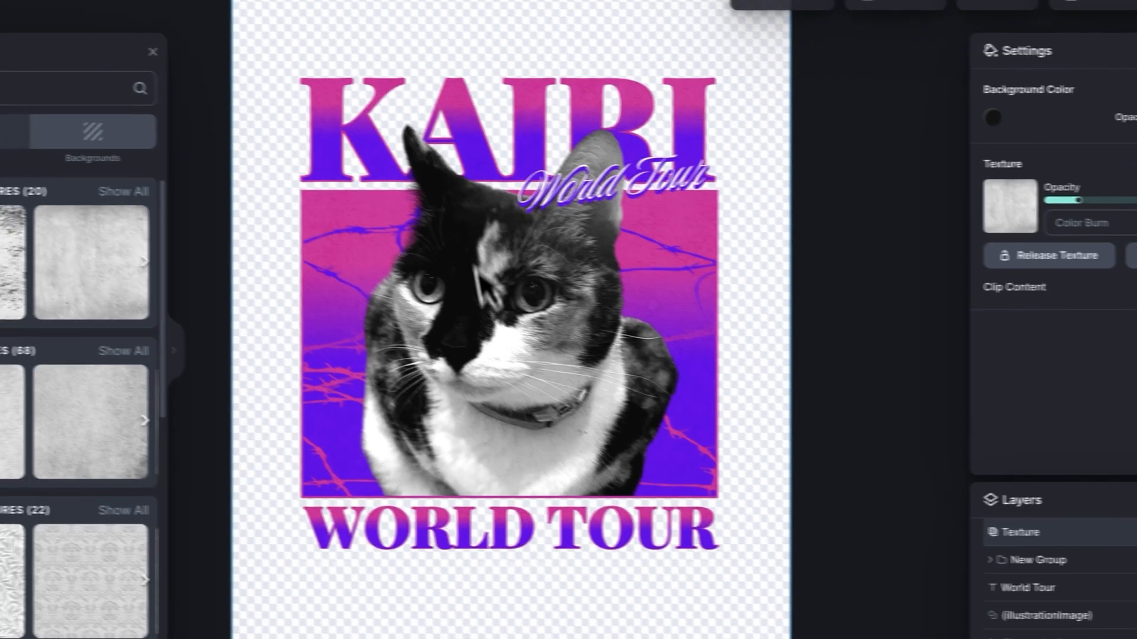